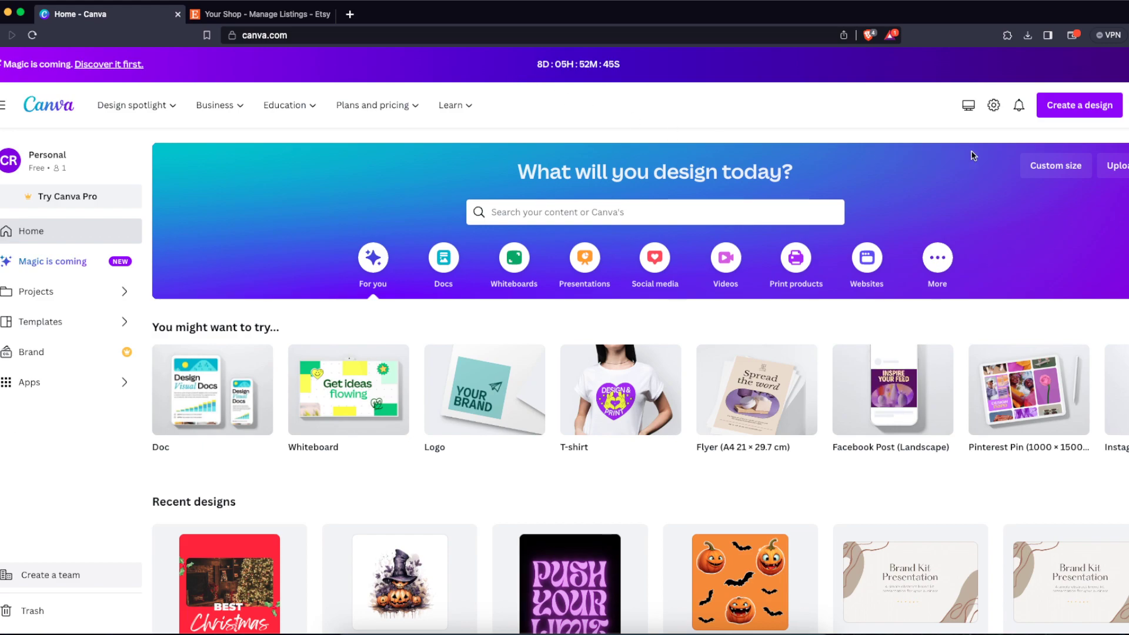
Step: Create a new blank poster design in the Portrait 20 x 28 in format
left_click(1044, 111)
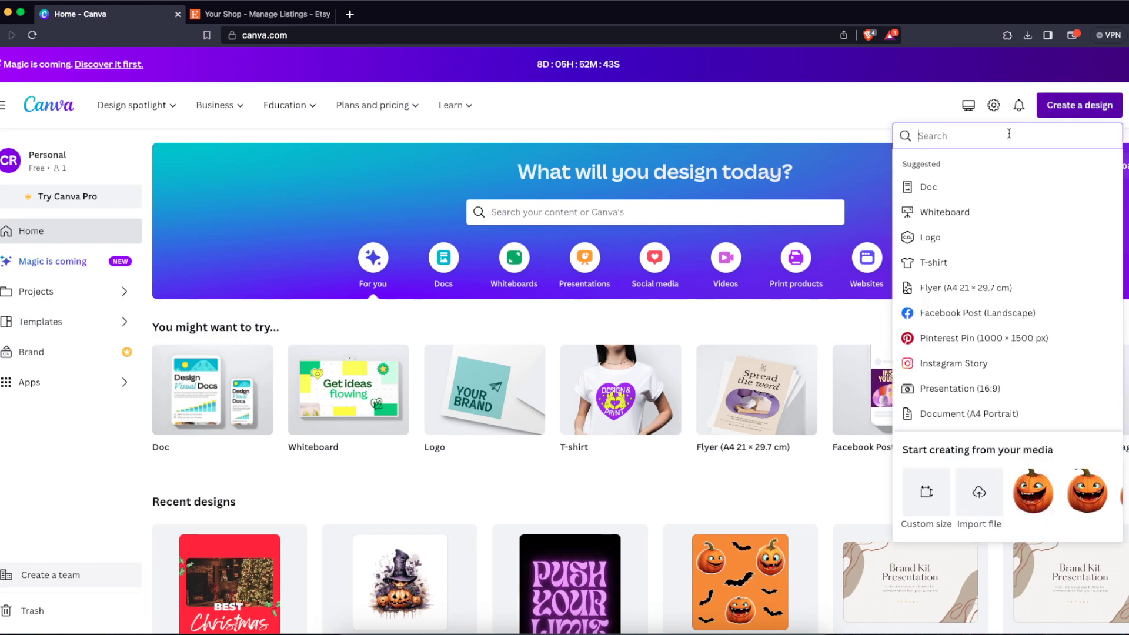
type("poster")
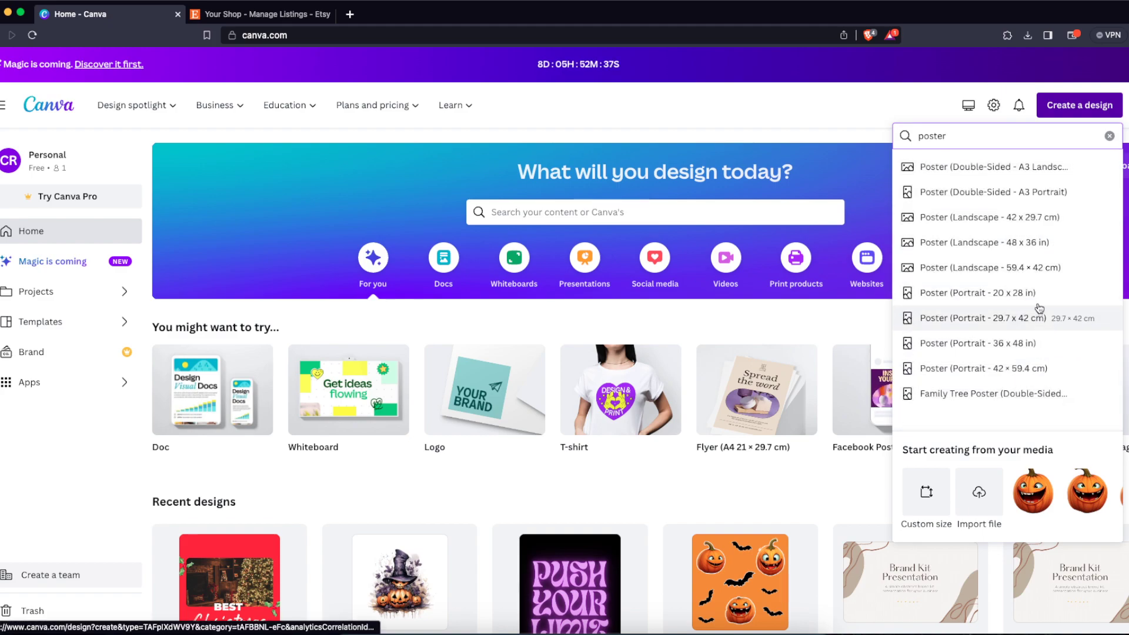
left_click(1019, 297)
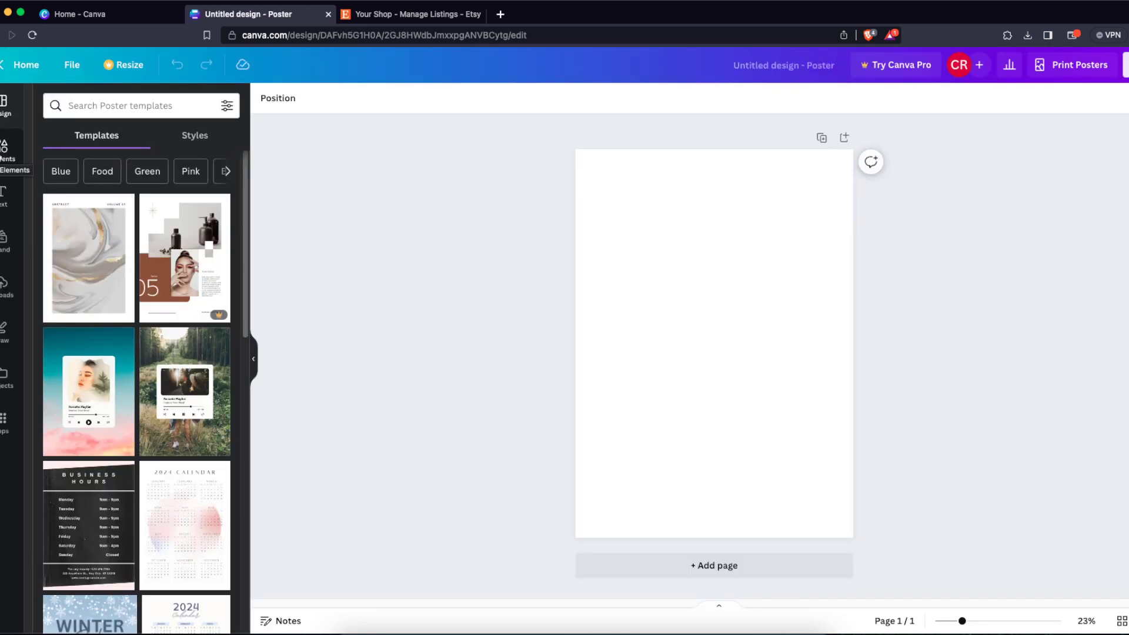
Step: Search the elements library for "flowers blue" and limit the results to graphics
left_click(2, 156)
left_click(80, 105)
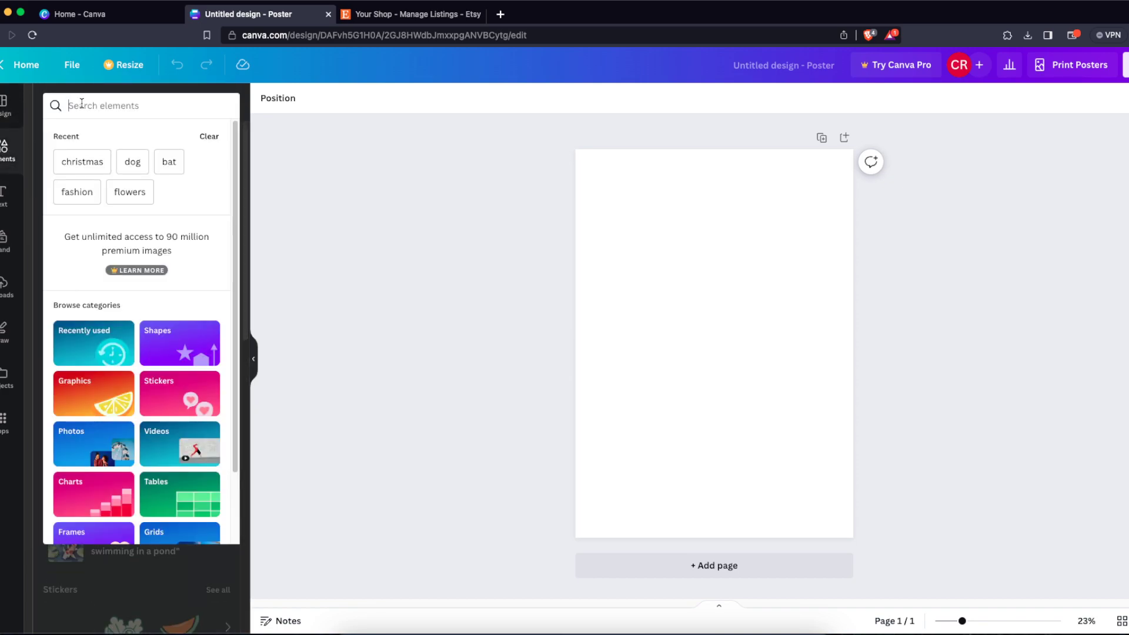
type("flowers blue")
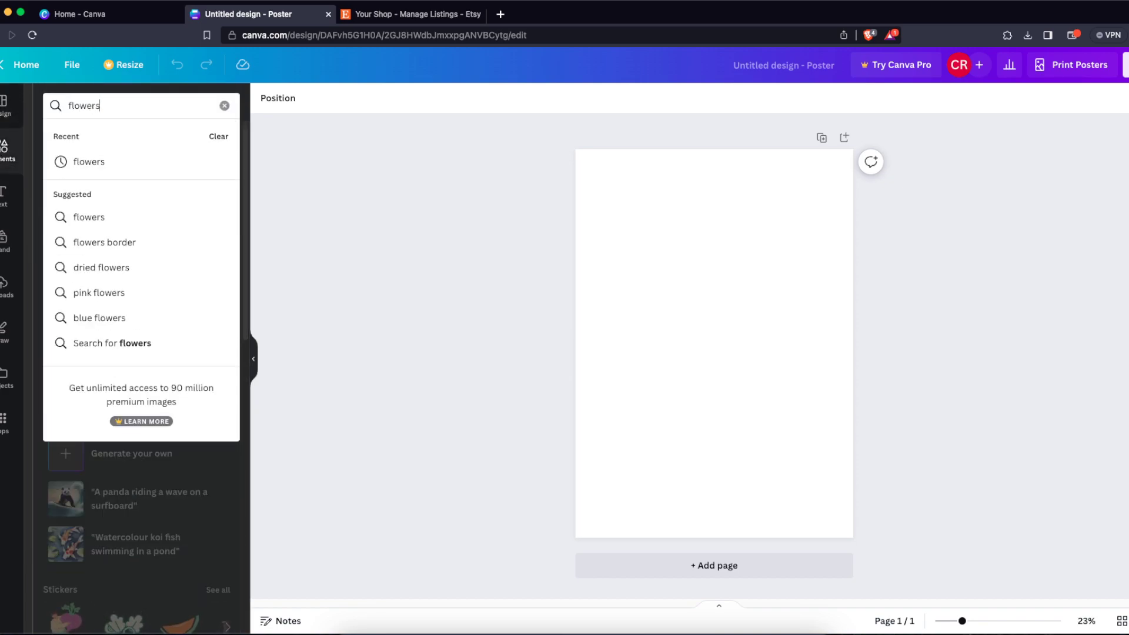
key("Return")
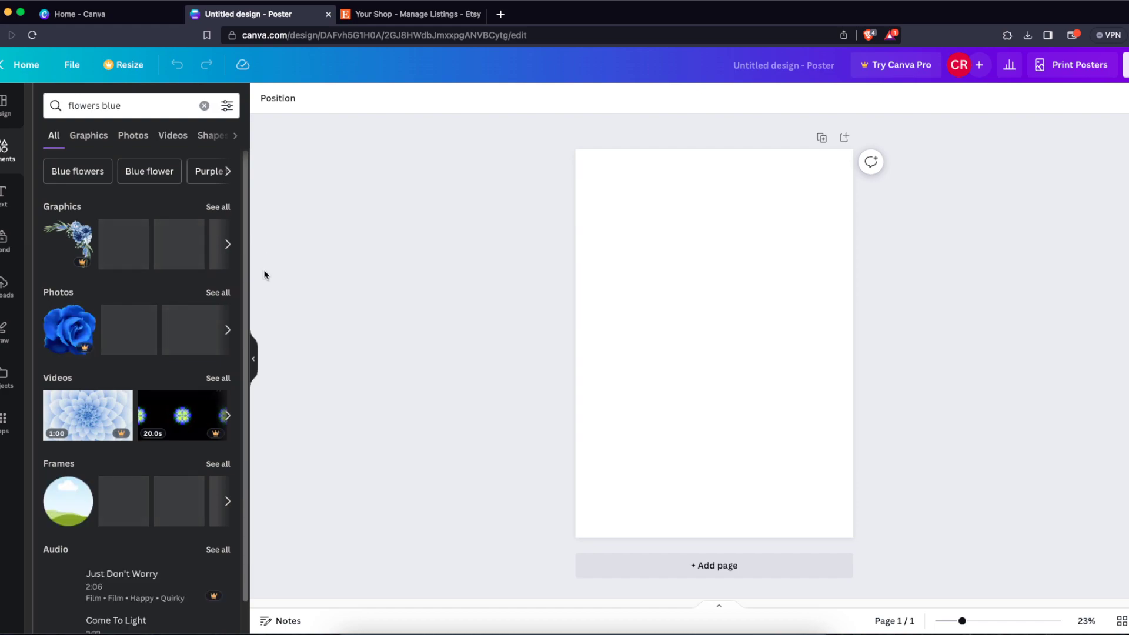
left_click(93, 140)
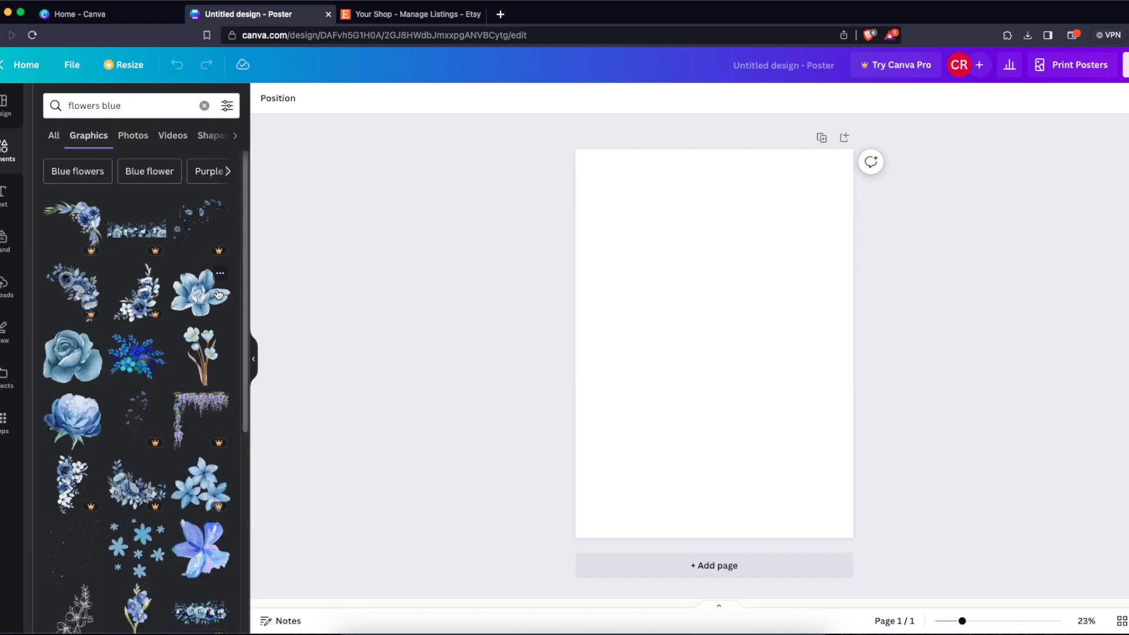
Step: Add the free dusty-blue rose graphic to the poster, shrink it and move it near the page centre
scroll(218, 295, "down", 2)
scroll(218, 295, "up", 2)
left_click(76, 362)
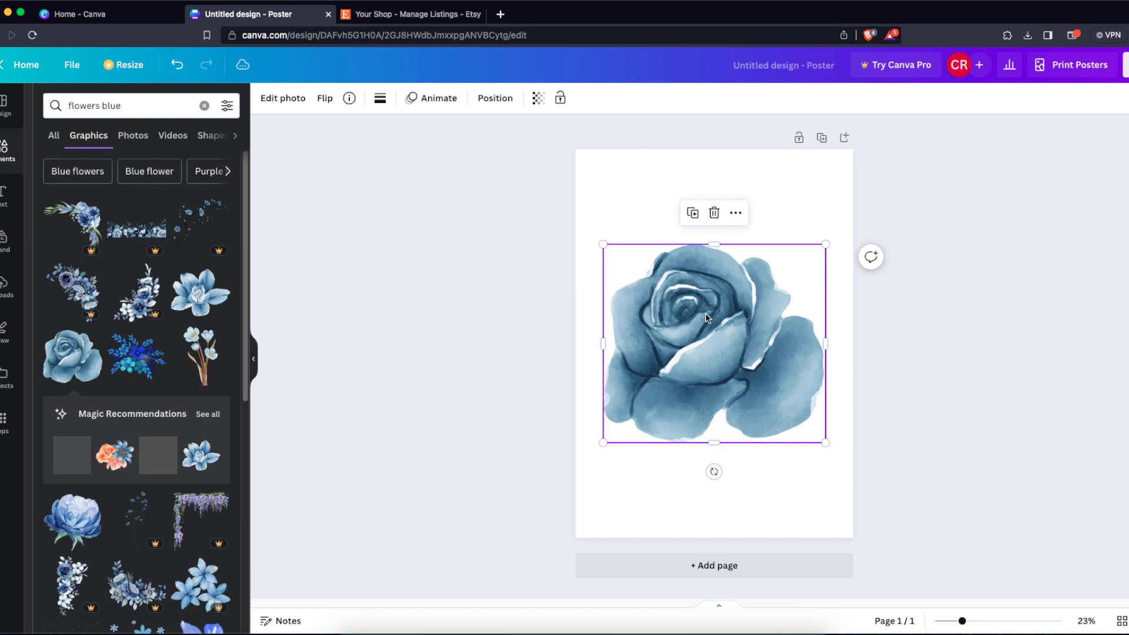
left_click_drag(823, 244, 744, 316)
left_click_drag(692, 369, 732, 343)
Step: Open creativefabrica.com in a new browser tab and search it for "blue flowers"
left_click(500, 14)
type("creativefabrica.com")
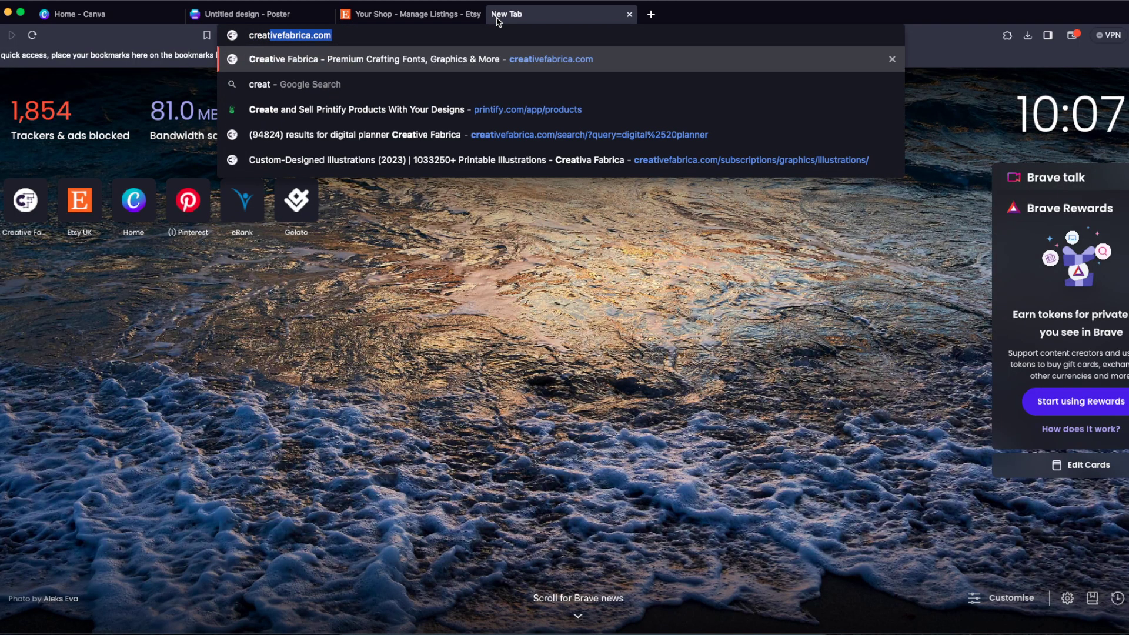
key("Return")
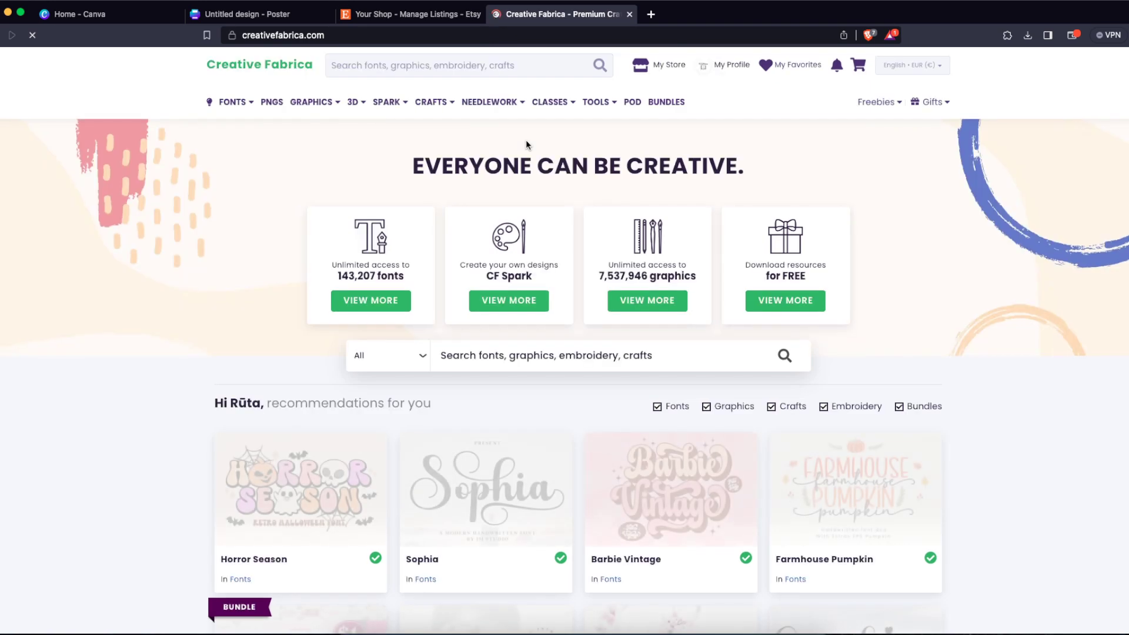
left_click(425, 65)
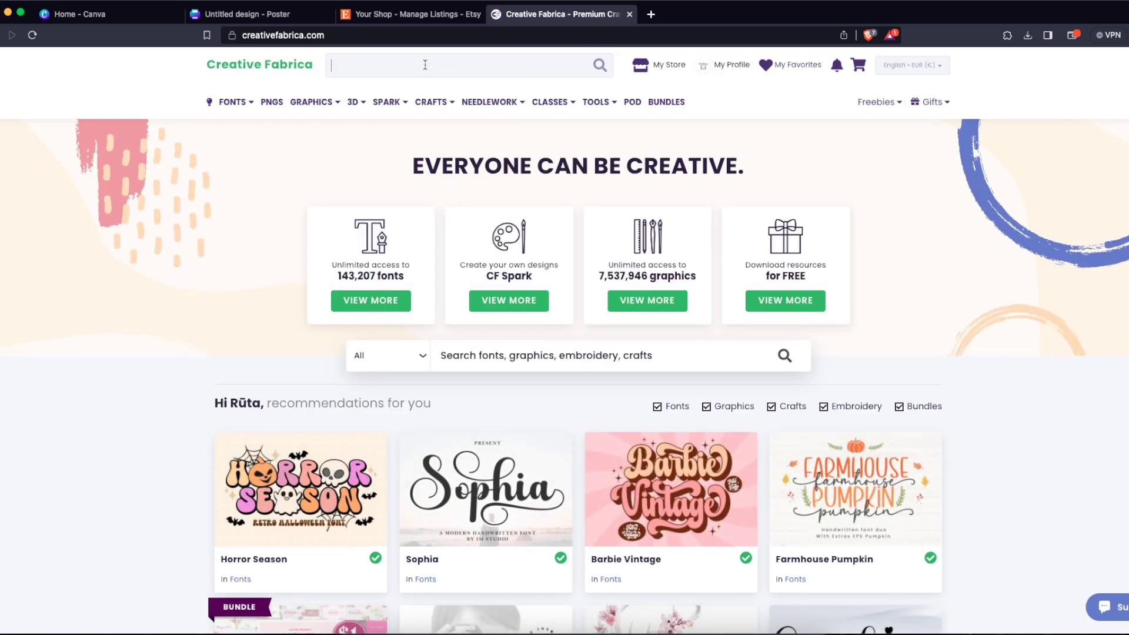
type("blue flowers")
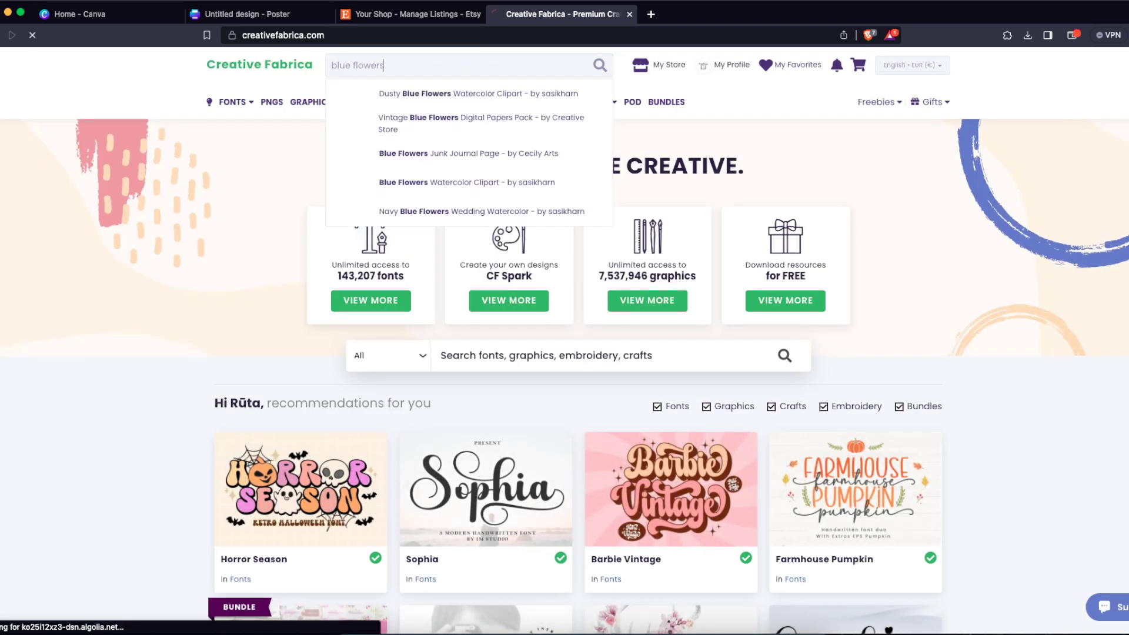
key("Return")
Step: Return to the Canva poster, shrink the blue rose further and reposition it around the middle of the page
left_click(213, 19)
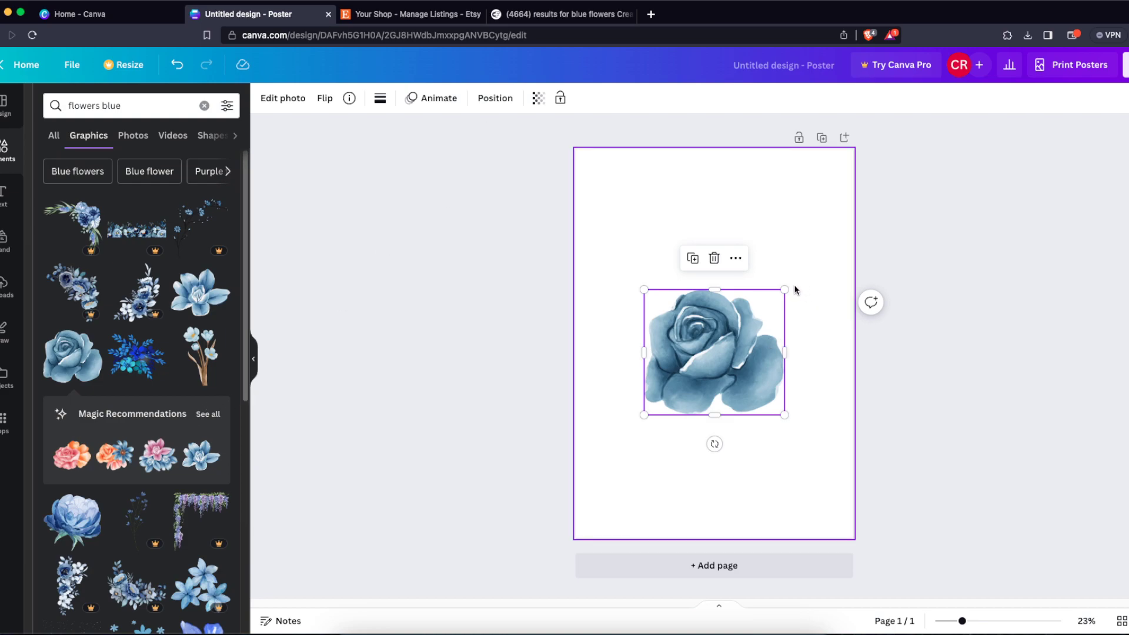
left_click_drag(782, 289, 735, 335)
left_click_drag(690, 374, 733, 323)
left_click_drag(776, 282, 697, 393)
left_click_drag(853, 273, 730, 323)
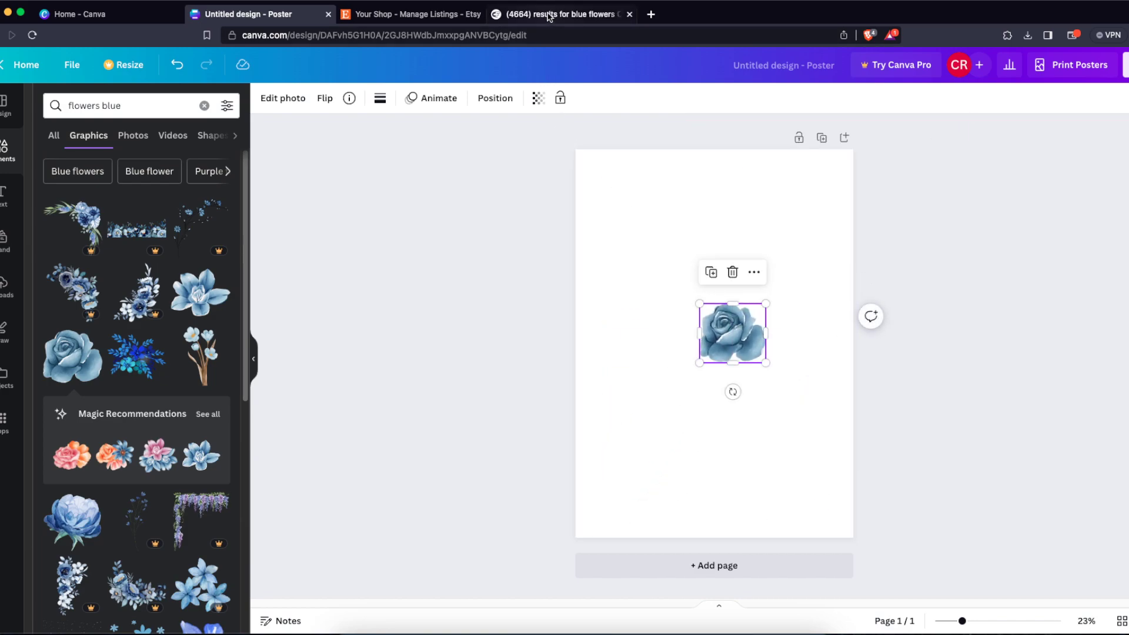
Step: Browse the Creative Fabrica results, open Blue Flowers Watercolor PNG Clipart and save its download to the Downloads folder
left_click(559, 14)
mouse_move(492, 101)
scroll(1077, 265, "down", 3)
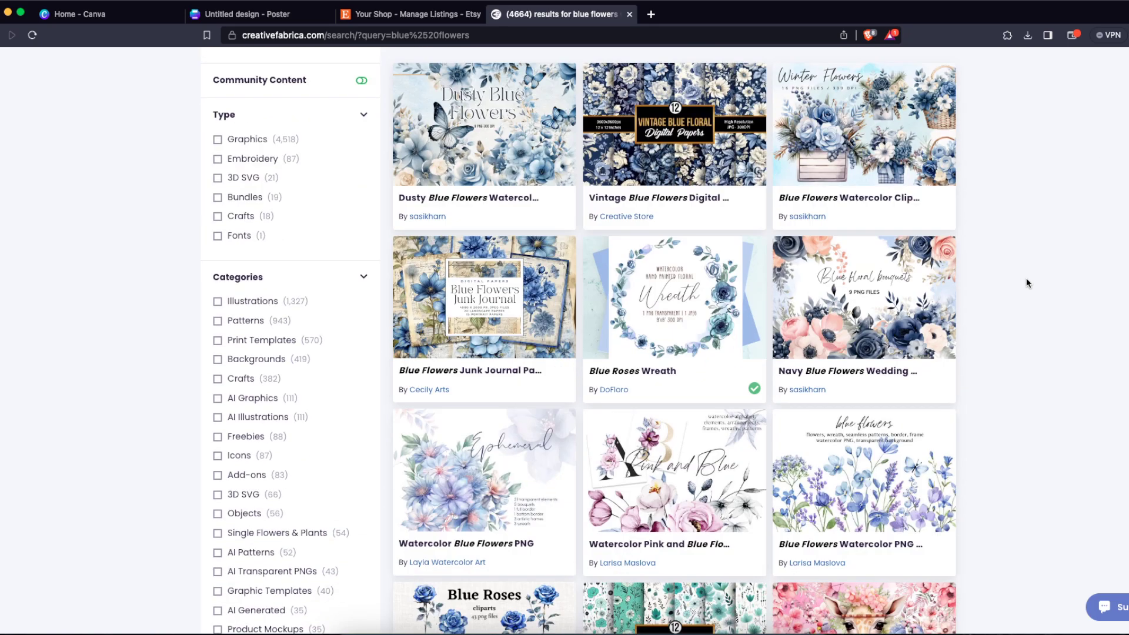
scroll(1027, 278, "up", 3)
scroll(1075, 277, "down", 1)
scroll(1074, 282, "down", 2)
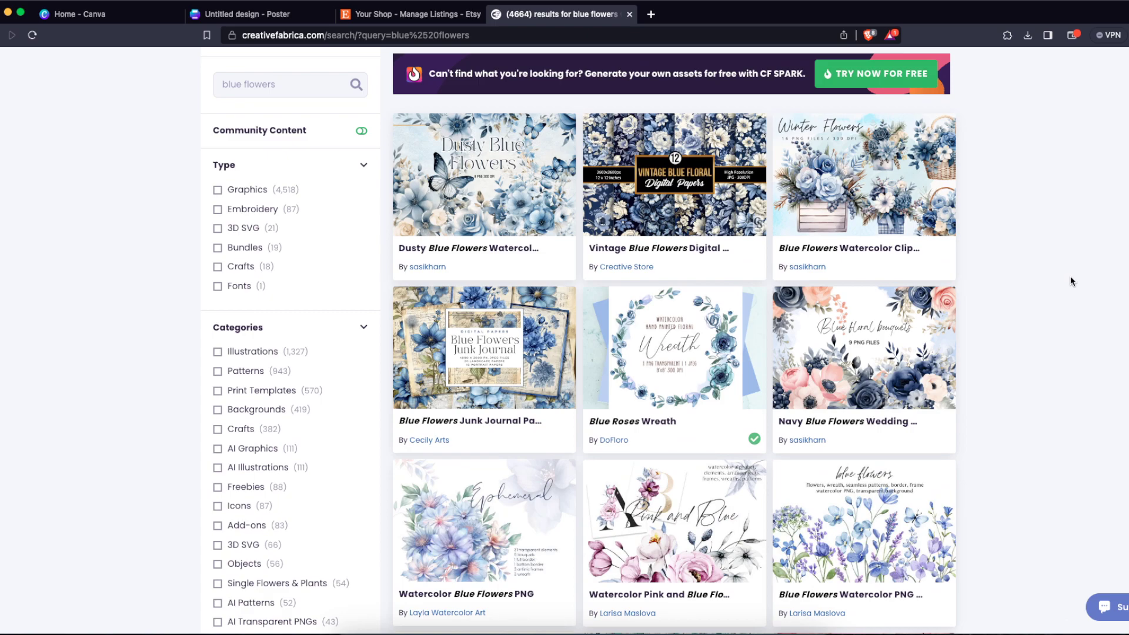
scroll(1070, 281, "down", 1)
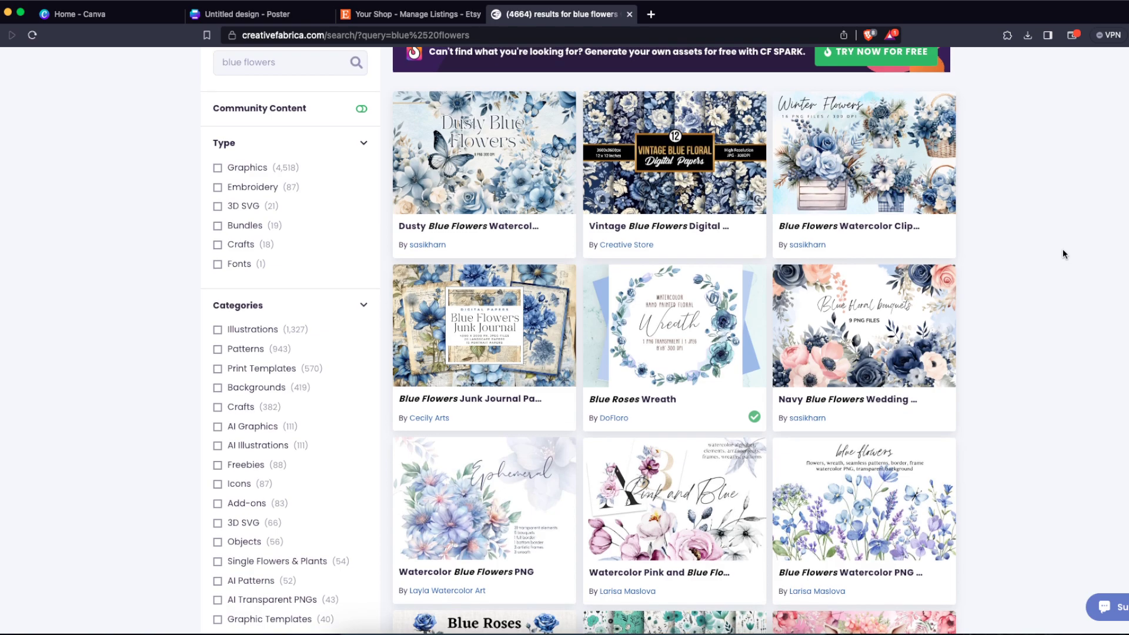
scroll(1064, 248, "down", 5)
scroll(883, 258, "down", 2)
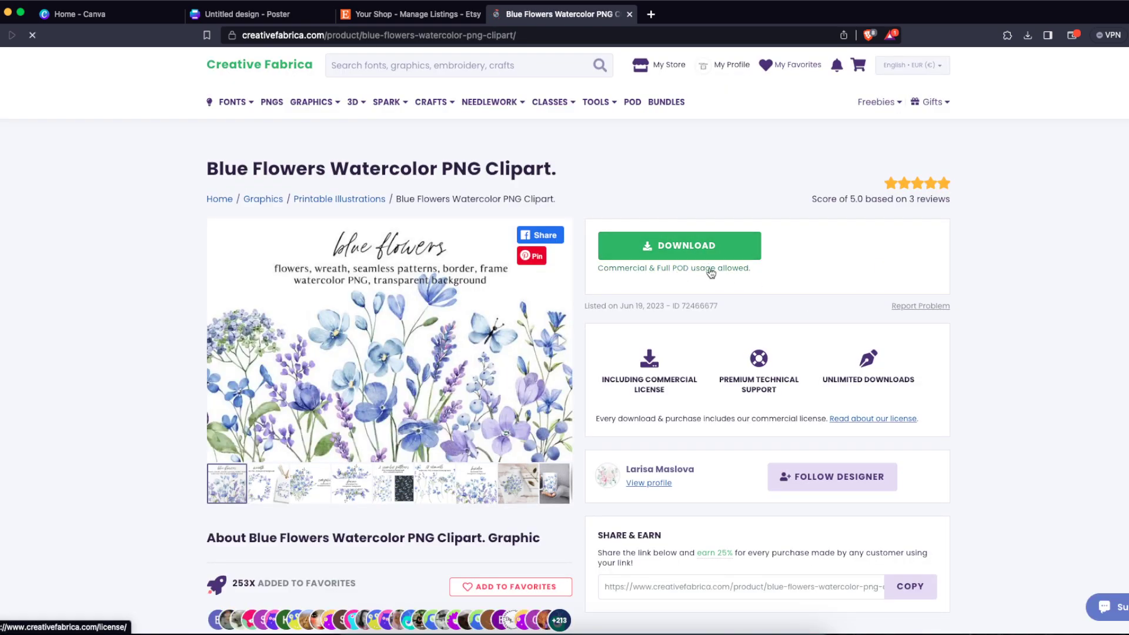
left_click(682, 247)
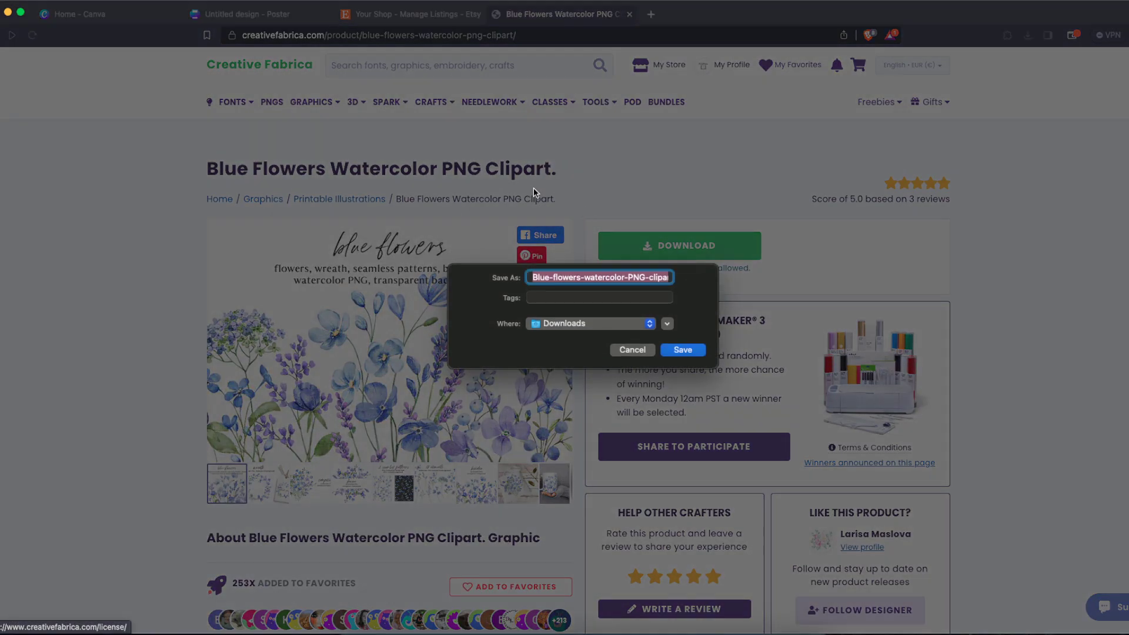
left_click(686, 351)
Step: Switch back to the Canva poster, upload the downloaded flower images and delete the blue rose from the page
left_click(278, 18)
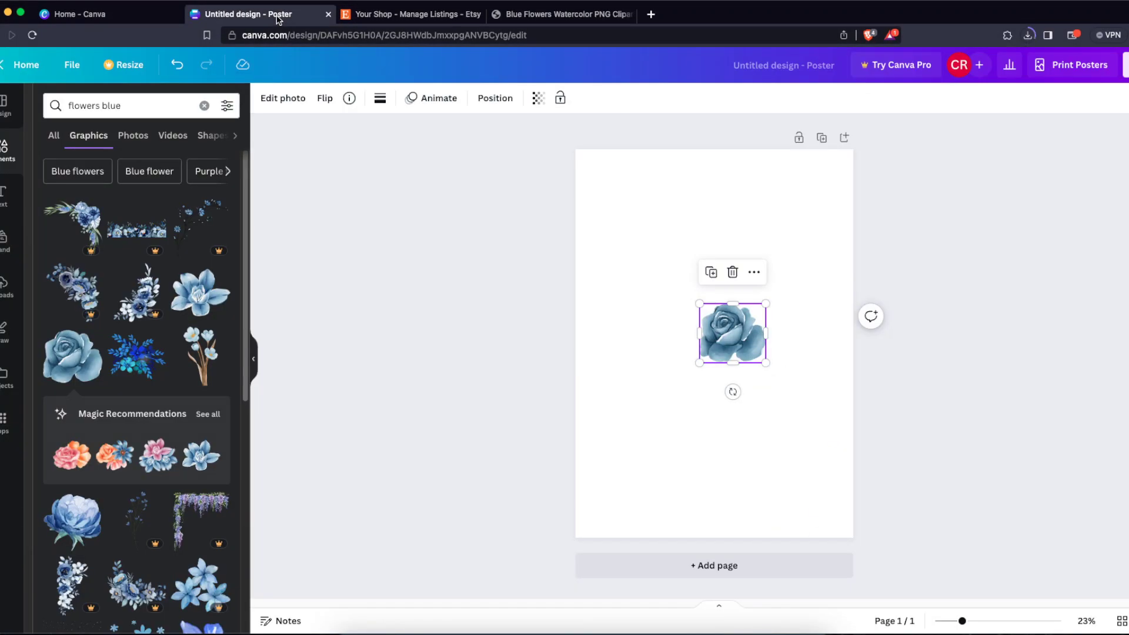
left_click(414, 199)
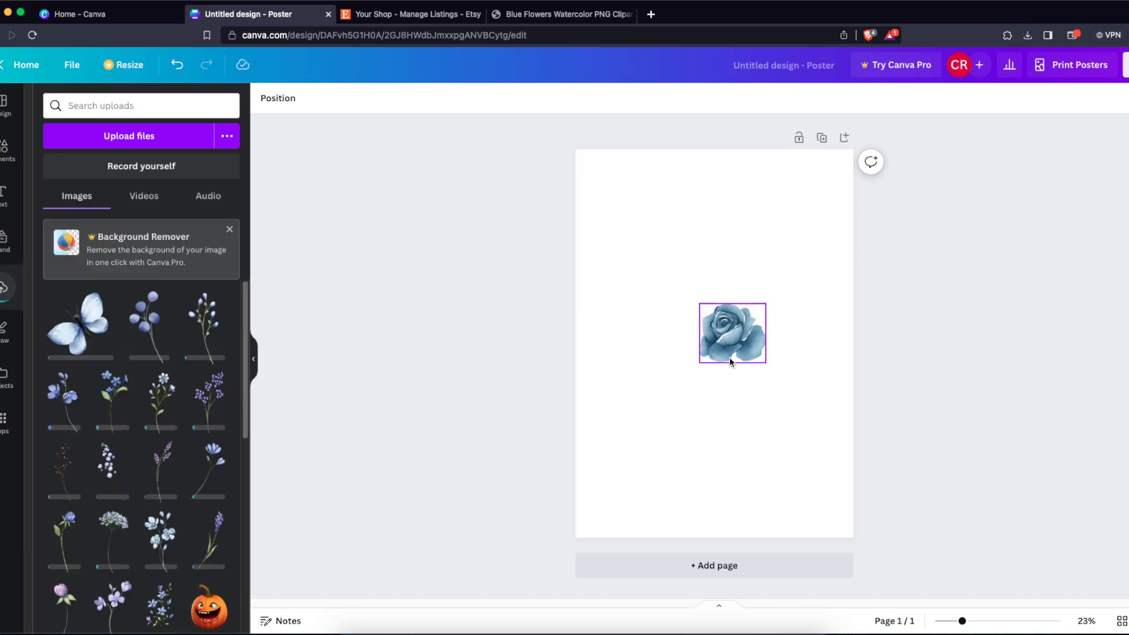
left_click(765, 339)
key("Delete")
Step: Add a square shape and stretch it into a tall rectangle covering most of the poster page
left_click(4, 150)
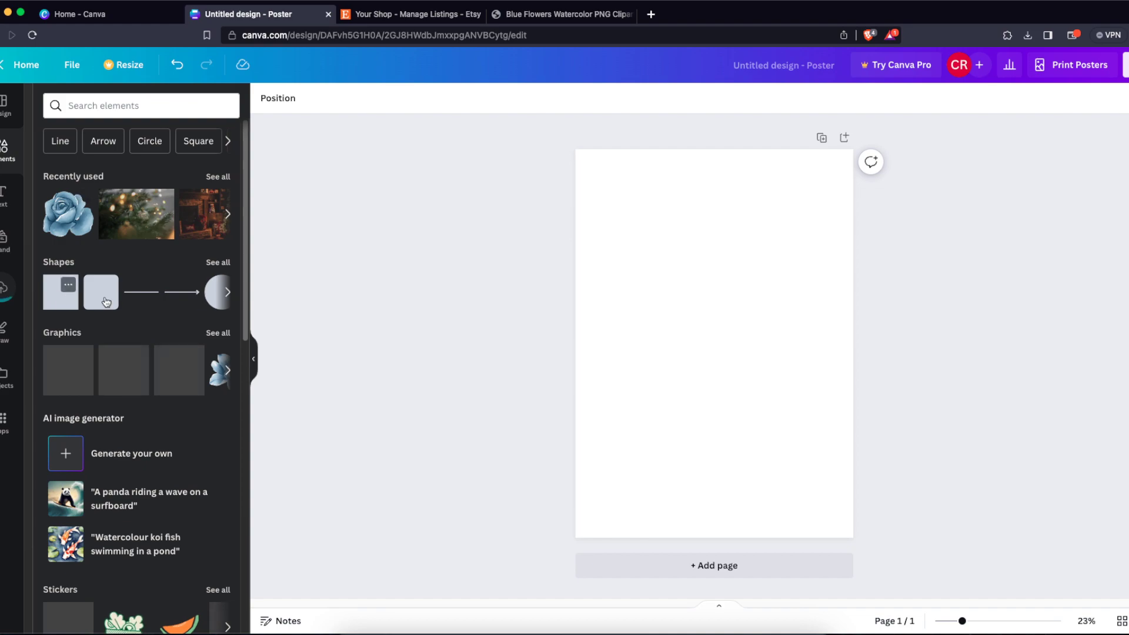
left_click(69, 300)
left_click_drag(714, 300, 738, 164)
left_click_drag(714, 387, 714, 526)
left_click_drag(760, 330, 837, 329)
left_click_drag(671, 331, 593, 328)
left_click_drag(699, 317, 700, 318)
Step: Fine-tune the rectangle's width and position for even side and top margins, leaving a wider strip below it
left_click(990, 345)
left_click(784, 351)
left_click_drag(834, 337, 842, 333)
left_click_drag(806, 341, 779, 311)
left_click(947, 357)
left_click(779, 314)
left_click(952, 326)
Step: Remove the rectangle's fill colour and give it a border with a weight of 2
left_click(749, 344)
left_click(327, 98)
left_click(86, 174)
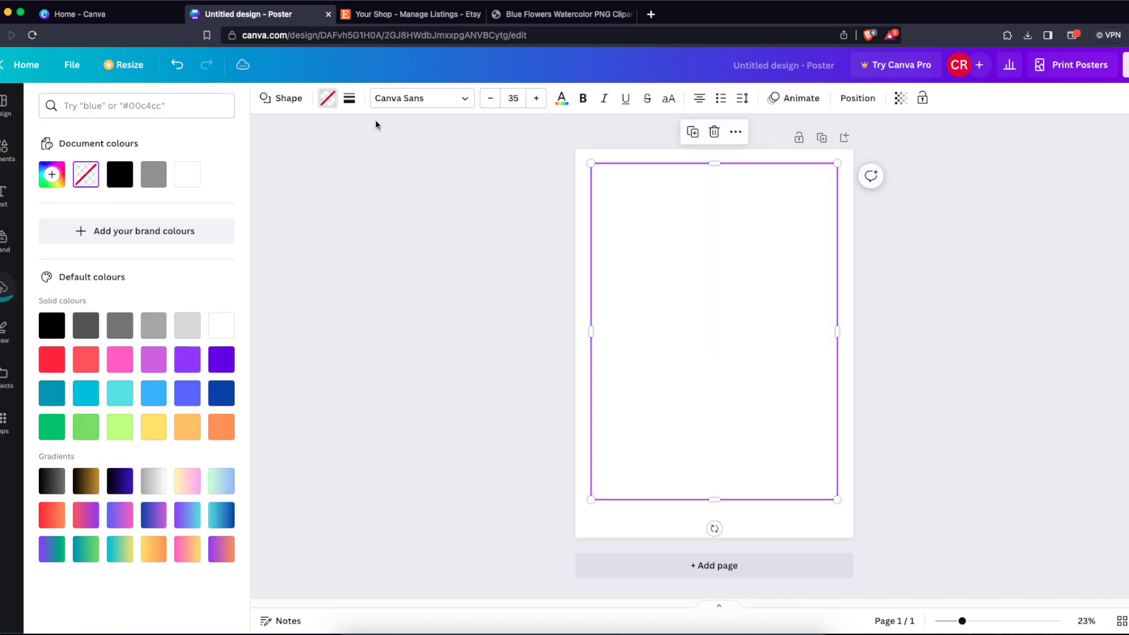
left_click(349, 99)
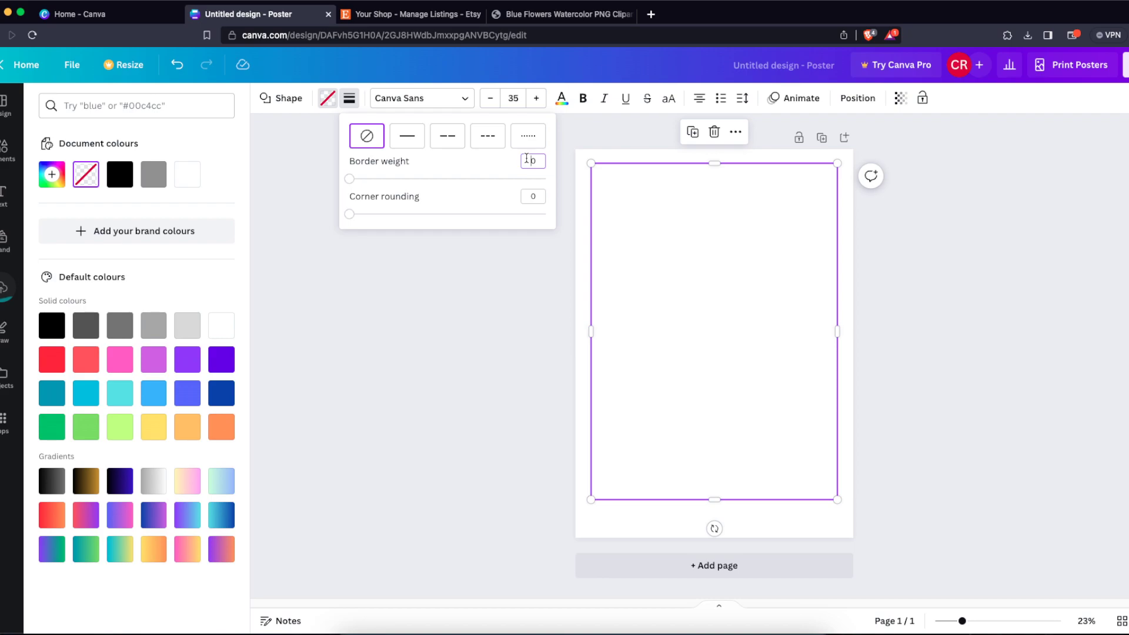
type("2")
key("Return")
left_click(404, 322)
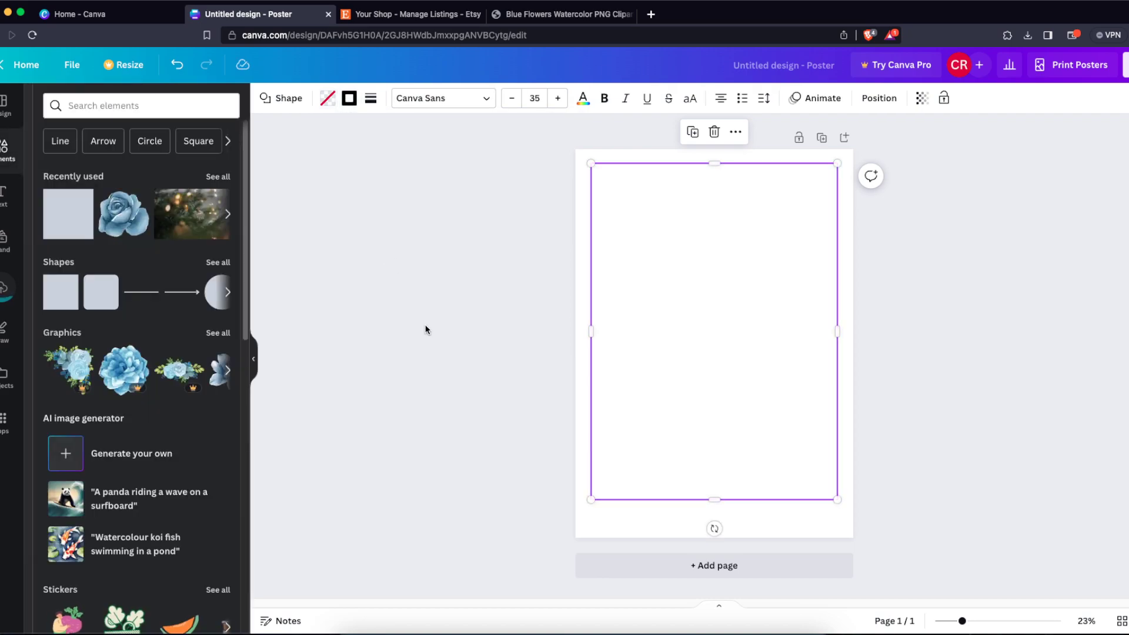
left_click(426, 330)
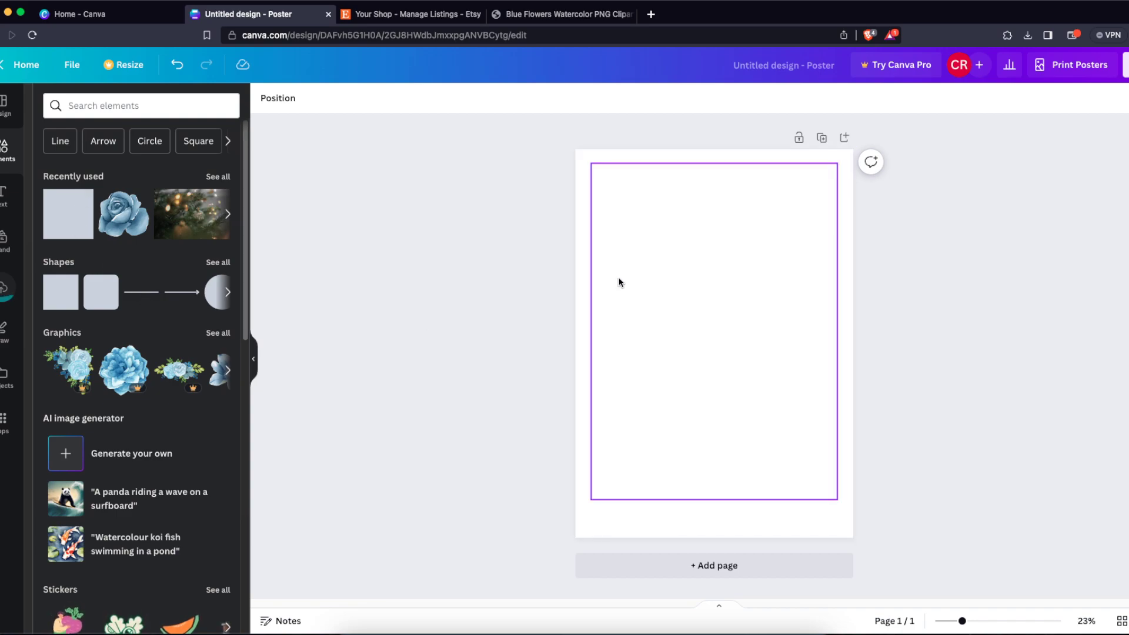
Step: Add the uploaded branching blue flower and purple blossom images, then shrink the purple one into the frame's lower-left corner
left_click(5, 287)
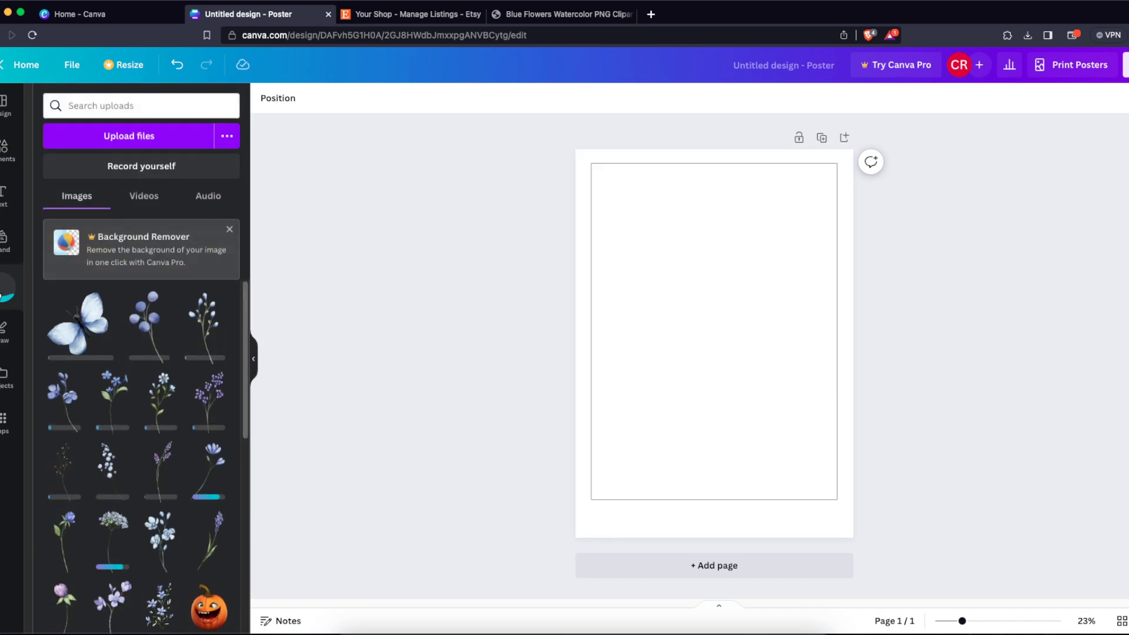
scroll(151, 359, "down", 2)
left_click(164, 519)
left_click(113, 517)
left_click_drag(700, 296, 664, 289)
left_click_drag(780, 484, 676, 328)
left_click_drag(635, 252, 640, 431)
Step: Shrink the branching blue flower image and place it in the frame's lower-right corner
left_click_drag(735, 320, 757, 330)
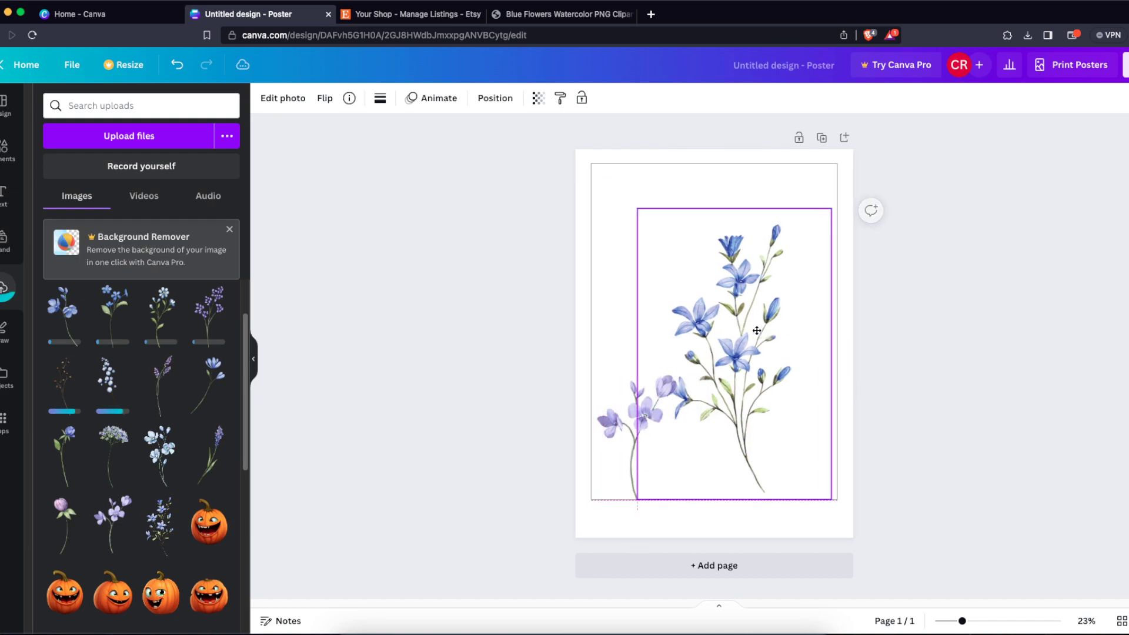
left_click_drag(835, 210, 777, 293)
left_click_drag(746, 321, 794, 326)
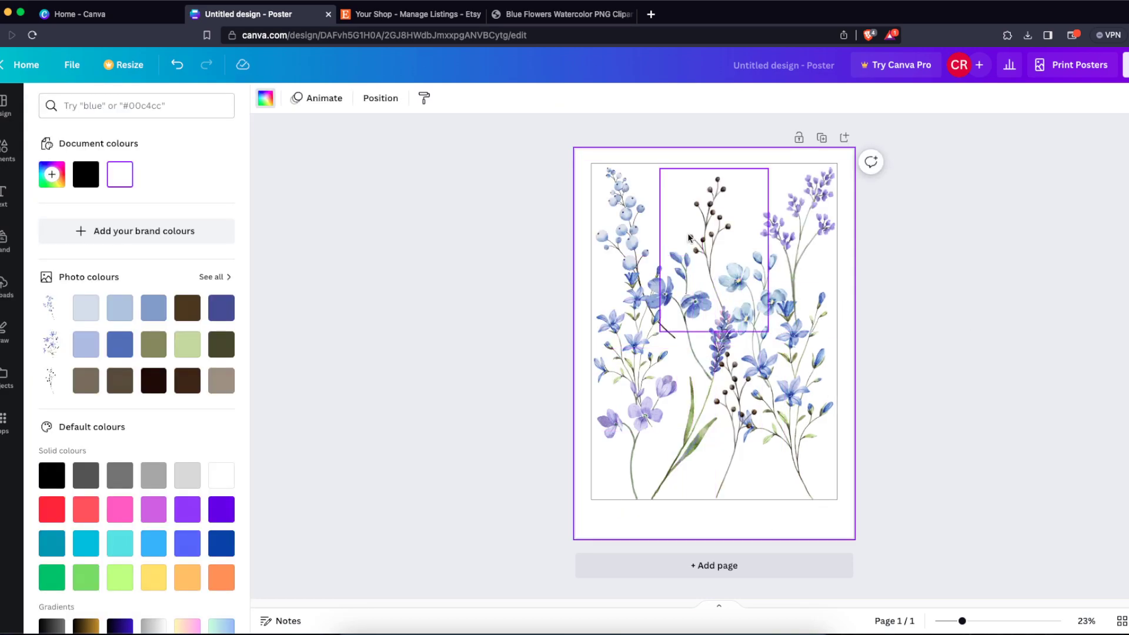
Step: Set the poster's background to the medium blue taken from the flower photo colours
left_click(92, 352)
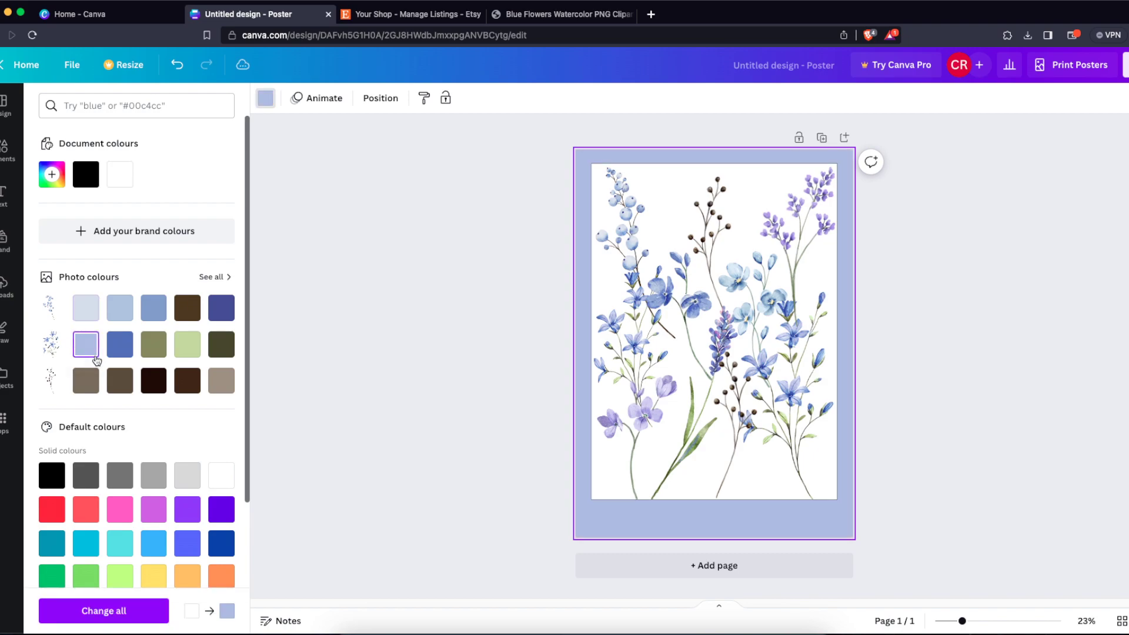
left_click(154, 308)
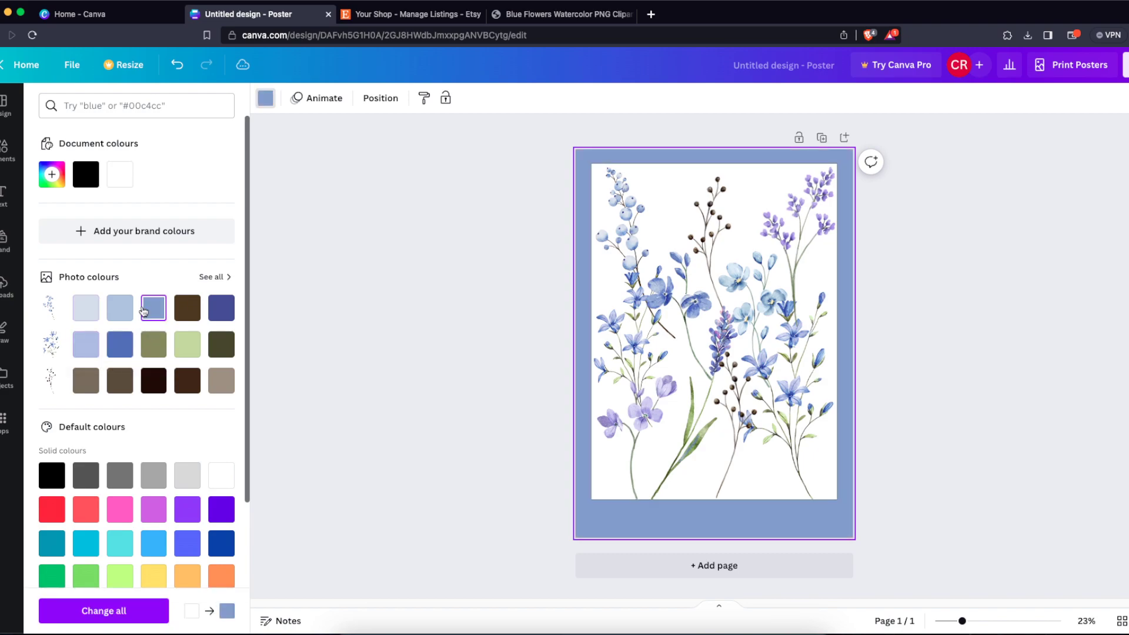
left_click(353, 333)
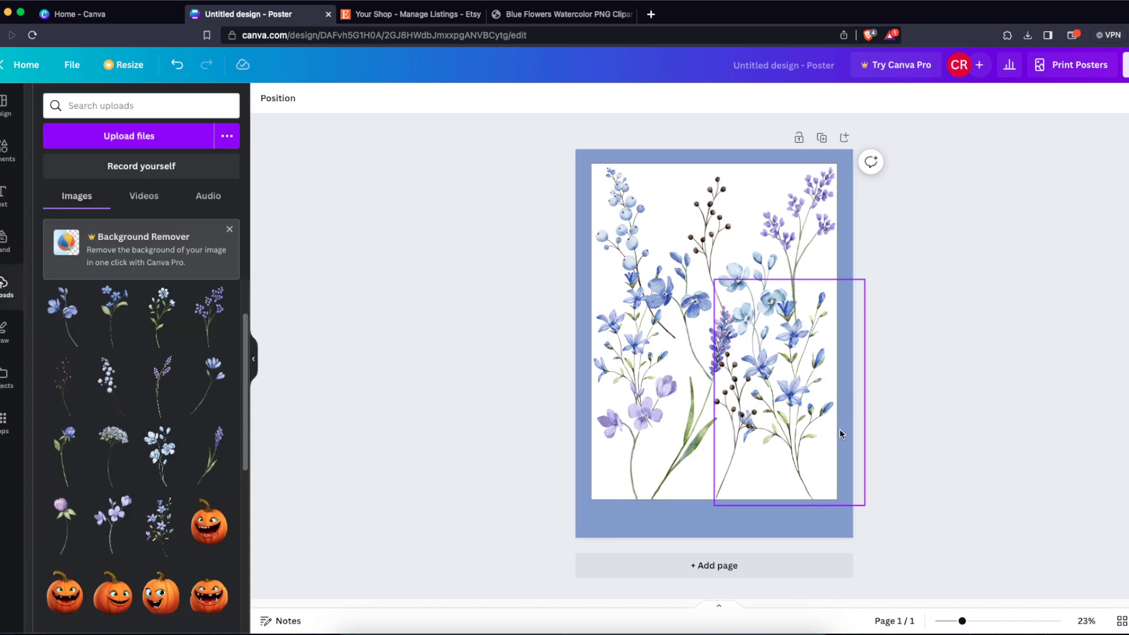
Step: Add a heading reading "blue flowers" and place it in the strip below the framed flowers
left_click(4, 194)
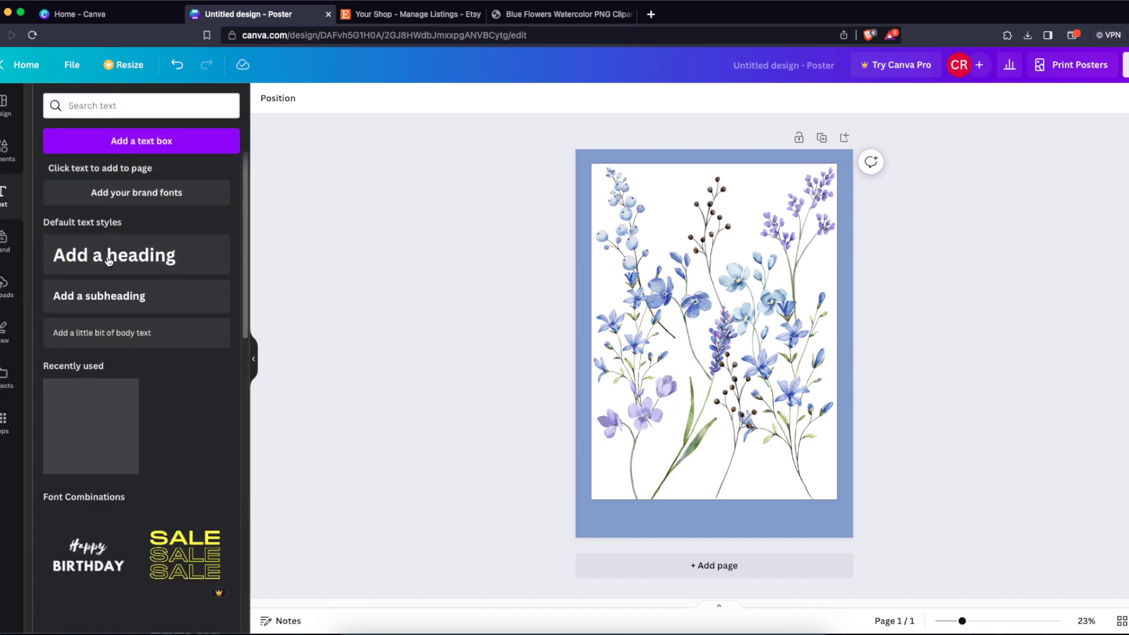
left_click(115, 255)
left_click_drag(776, 344, 772, 510)
type("flowers")
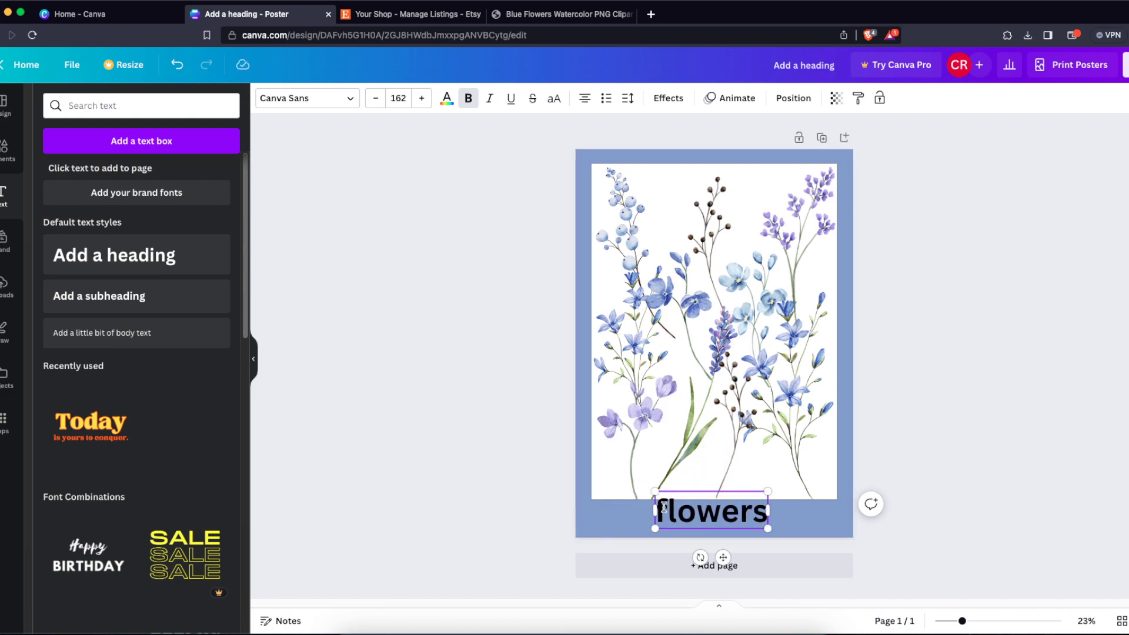
left_click(660, 509)
type("blue")
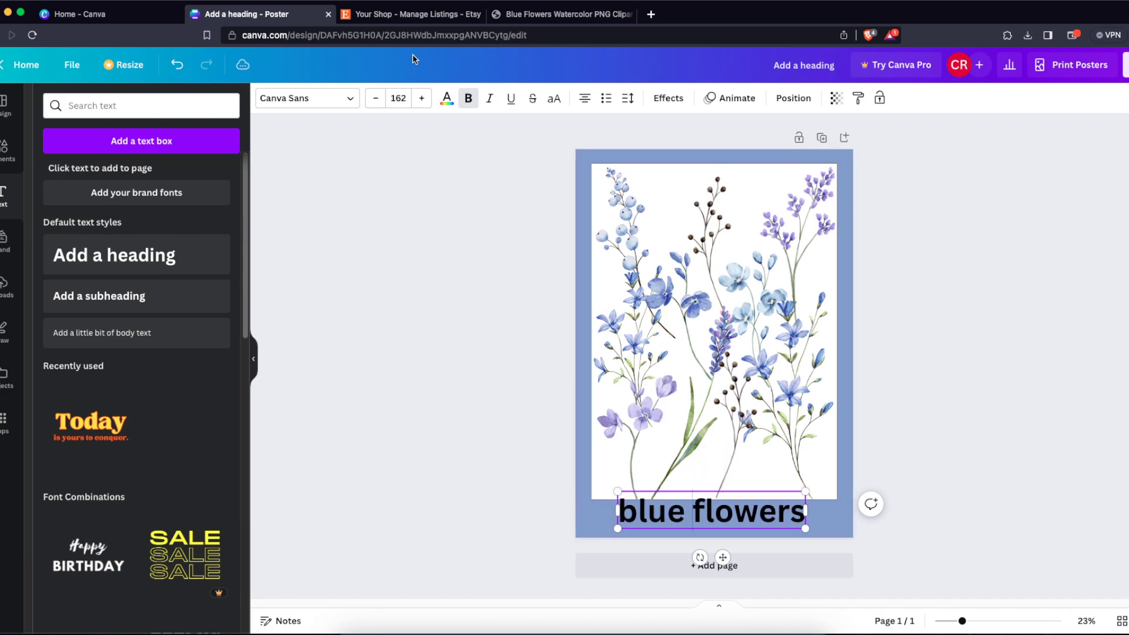
Step: Set the "blue flowers" heading's font to Brittany, shrink it slightly and centre it in the blue strip below the flowers
left_click(356, 99)
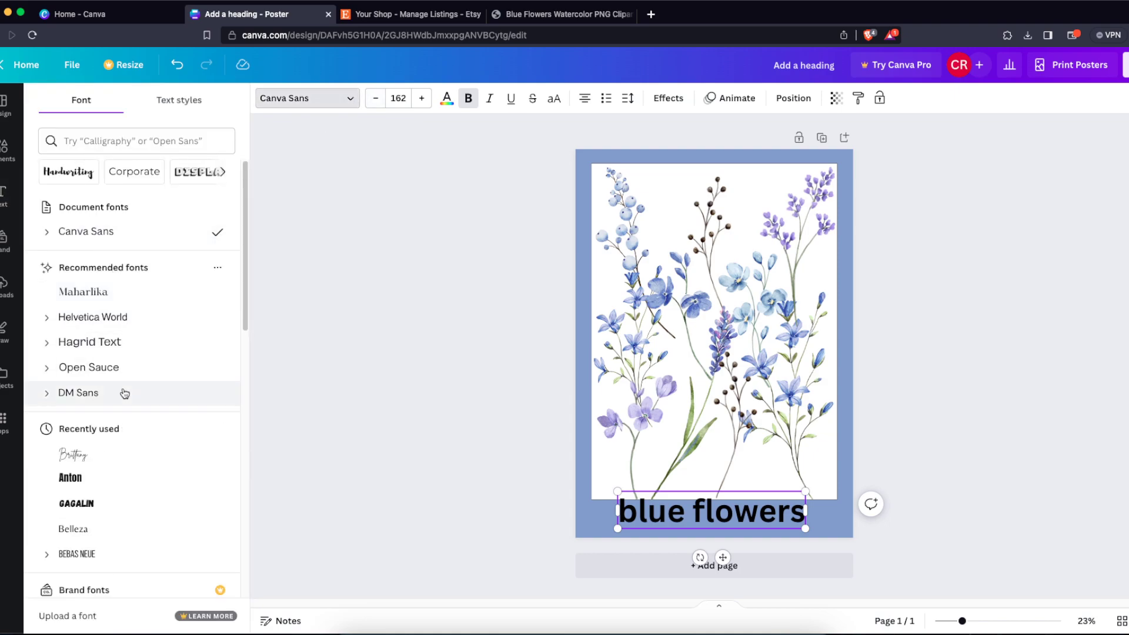
left_click(117, 463)
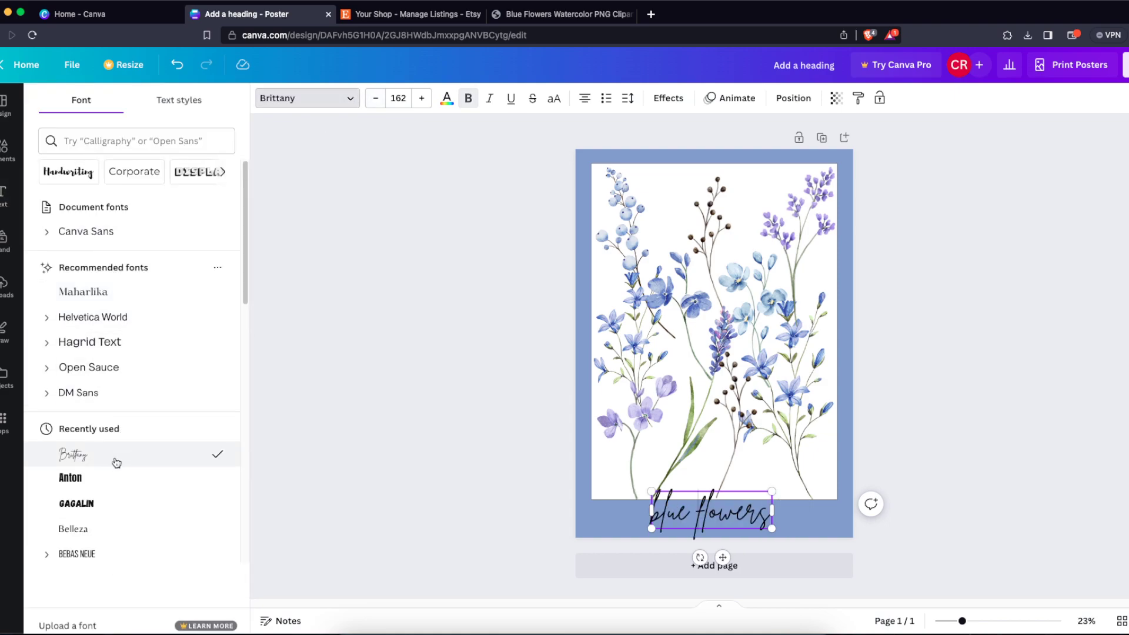
left_click_drag(776, 531, 725, 512)
left_click(793, 516)
left_click(961, 465)
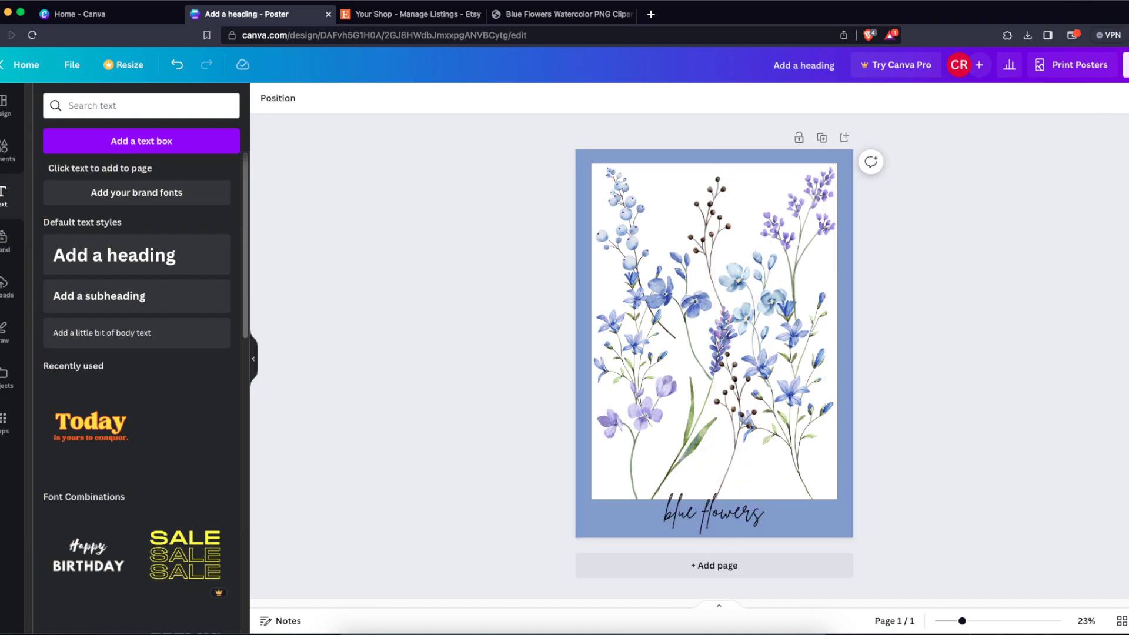
Step: Download the poster as PDF Print with the RGB (best for digital use) colour profile
left_click(1126, 65)
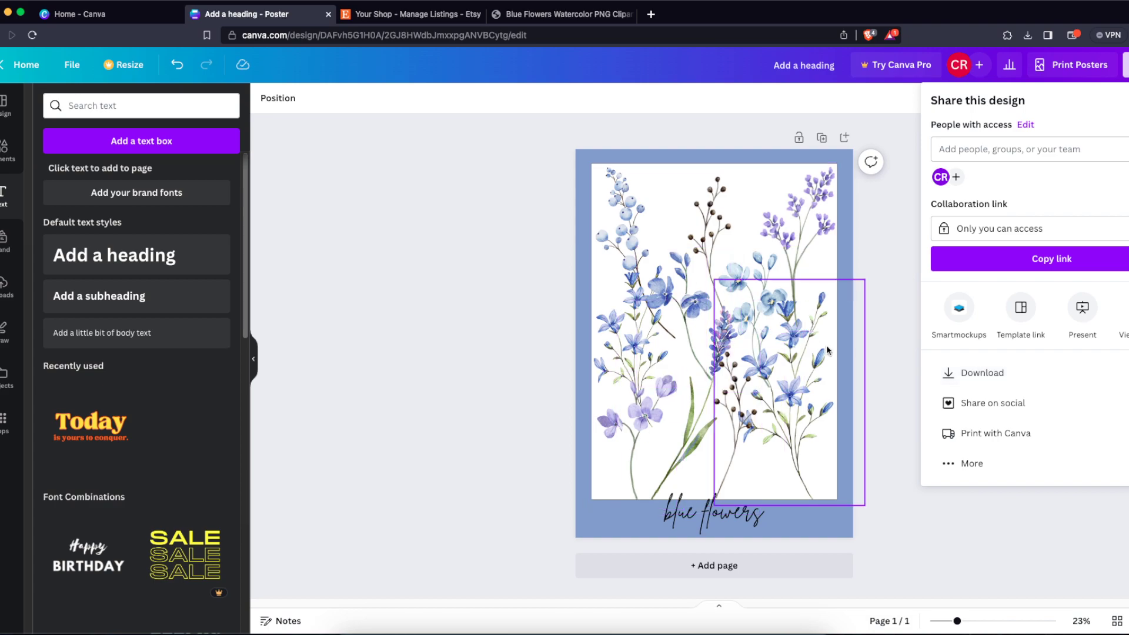
left_click(954, 373)
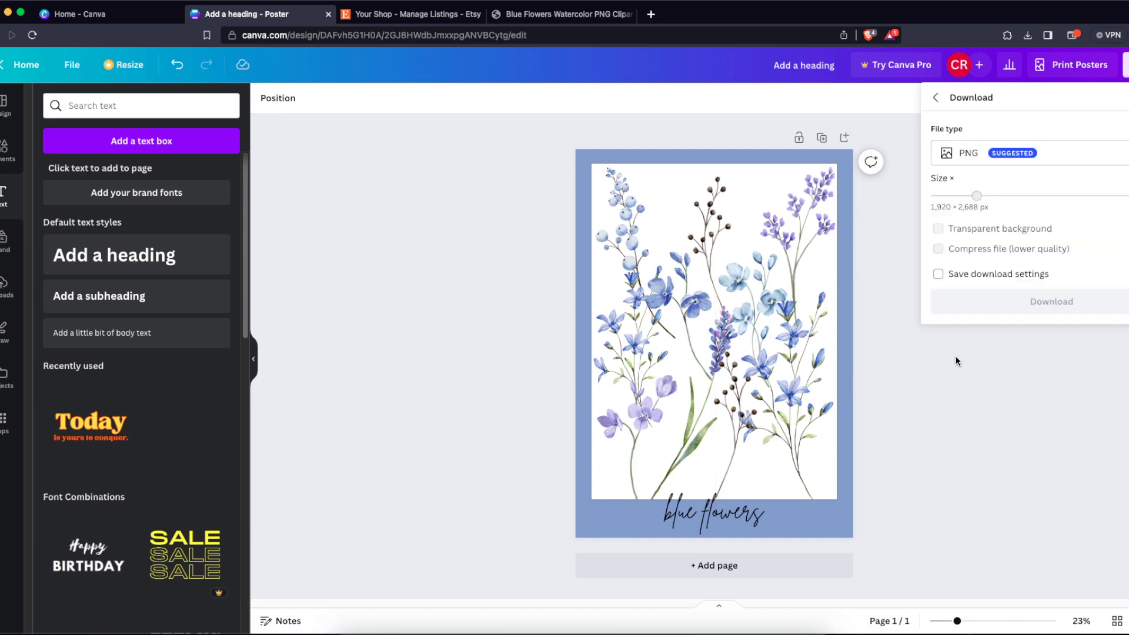
left_click(975, 156)
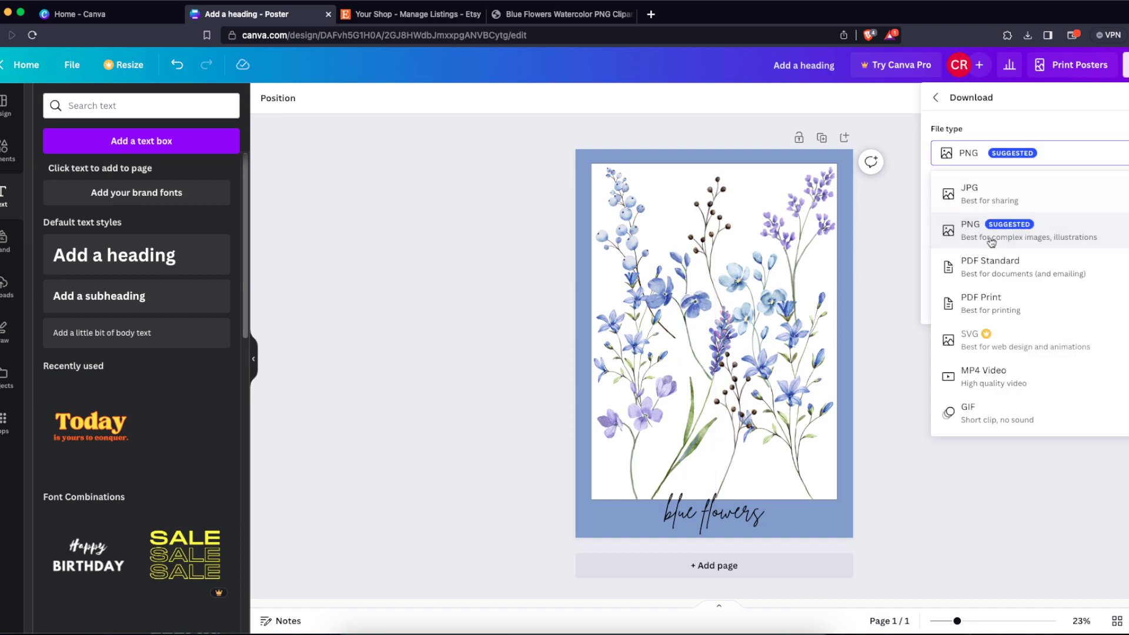
left_click(1011, 313)
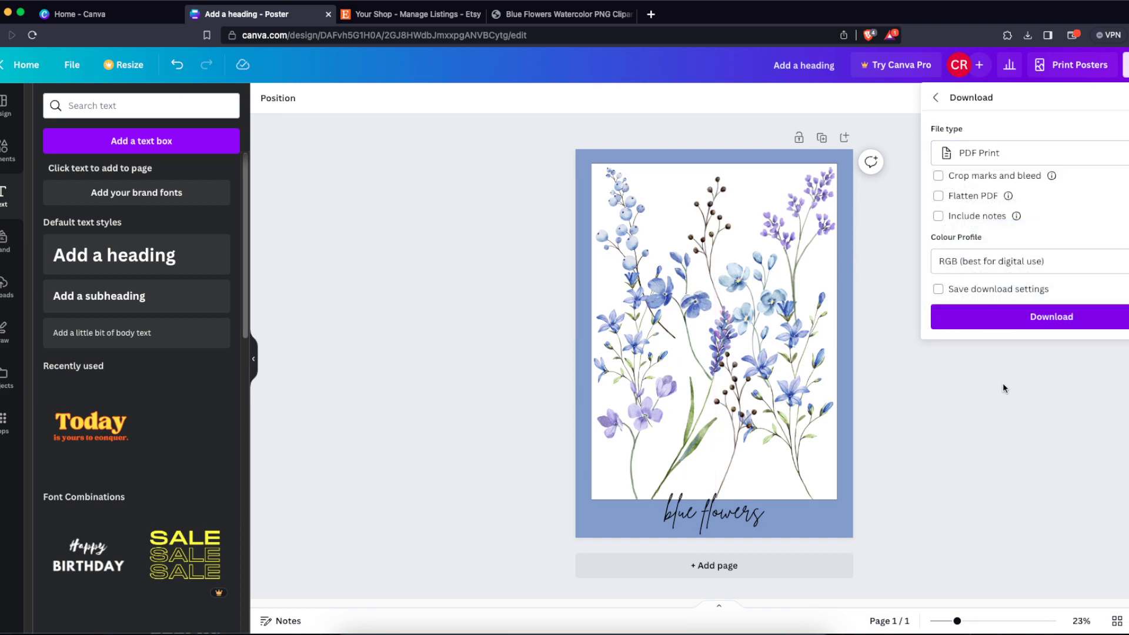
left_click(1040, 268)
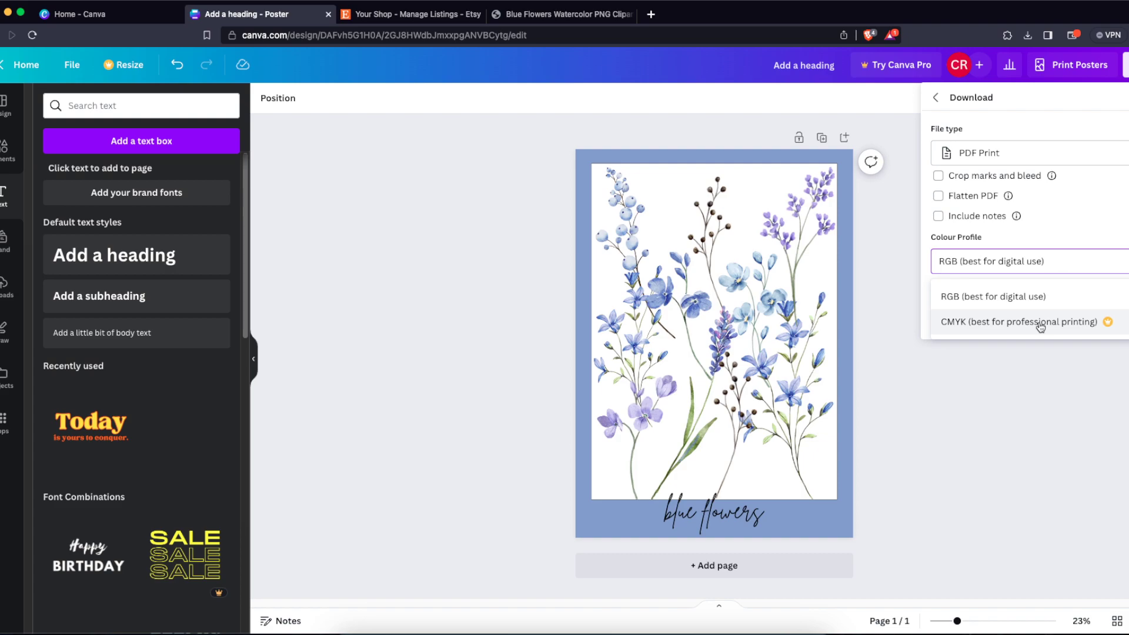
left_click(1035, 299)
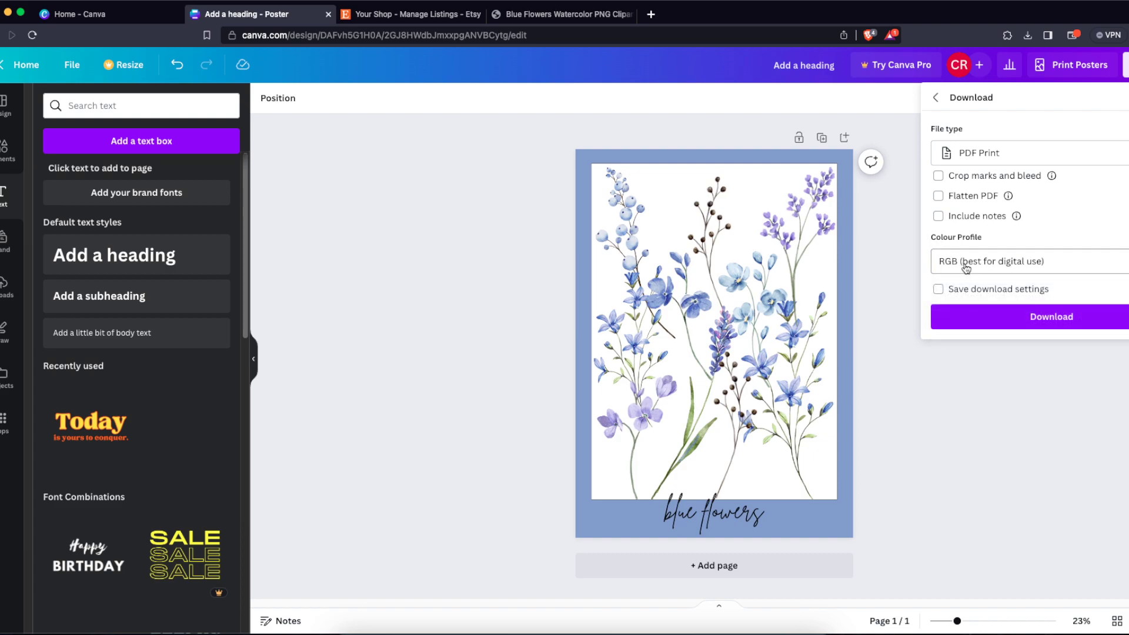
left_click(1006, 318)
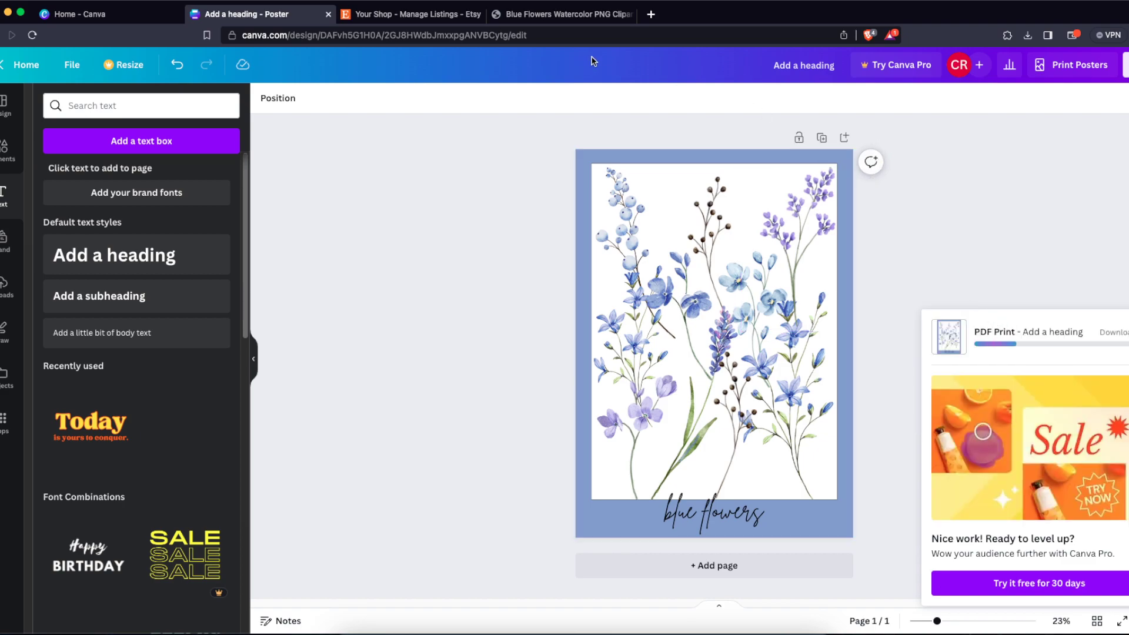
Step: Switch to the Etsy shop and start a new listing for digital files, made by "I did" and classed as a finished product
left_click(411, 15)
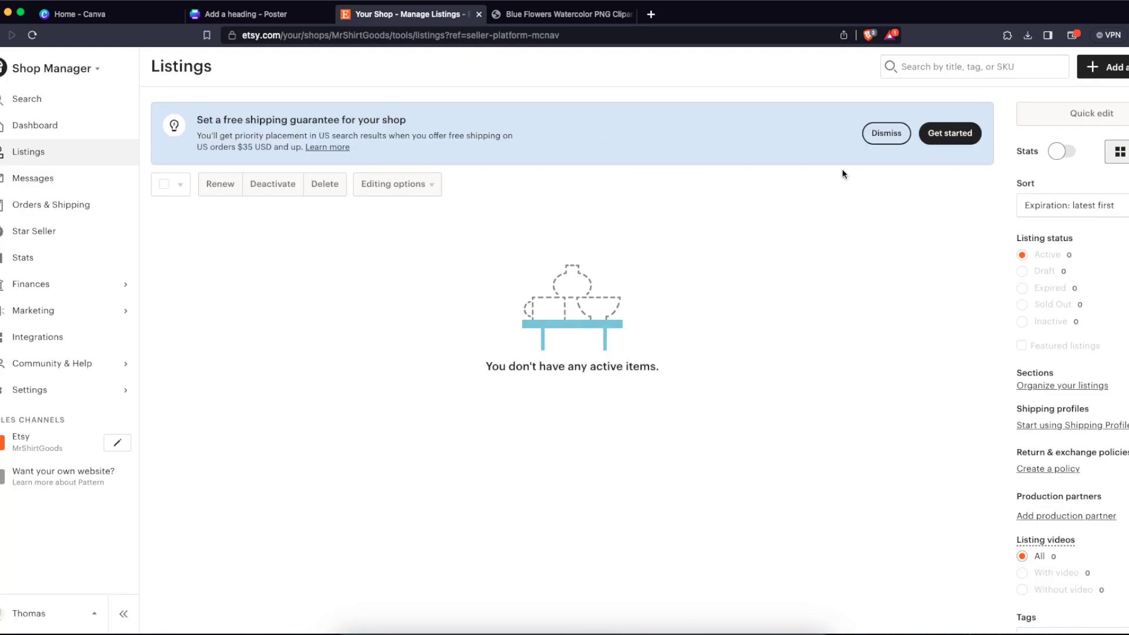
left_click(1105, 66)
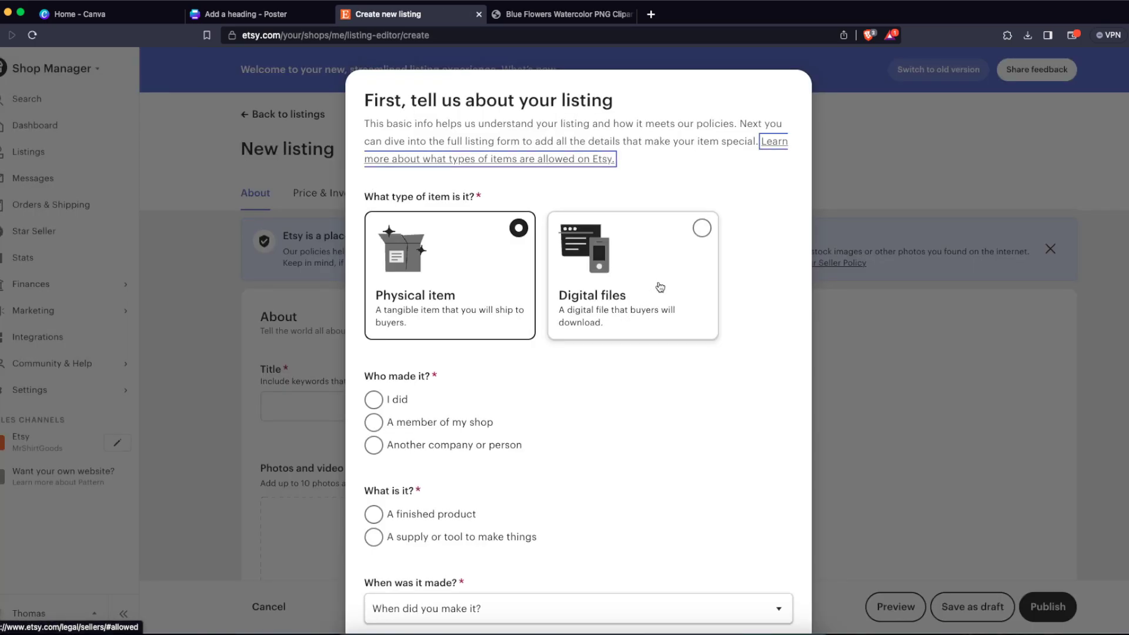
left_click(659, 287)
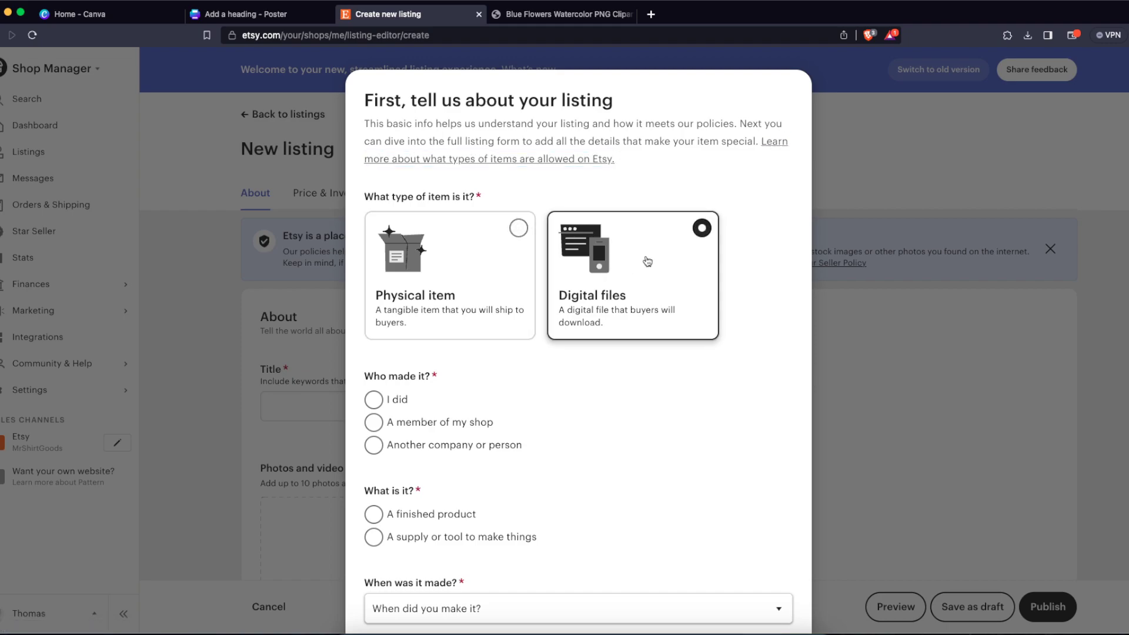
scroll(506, 311, "down", 3)
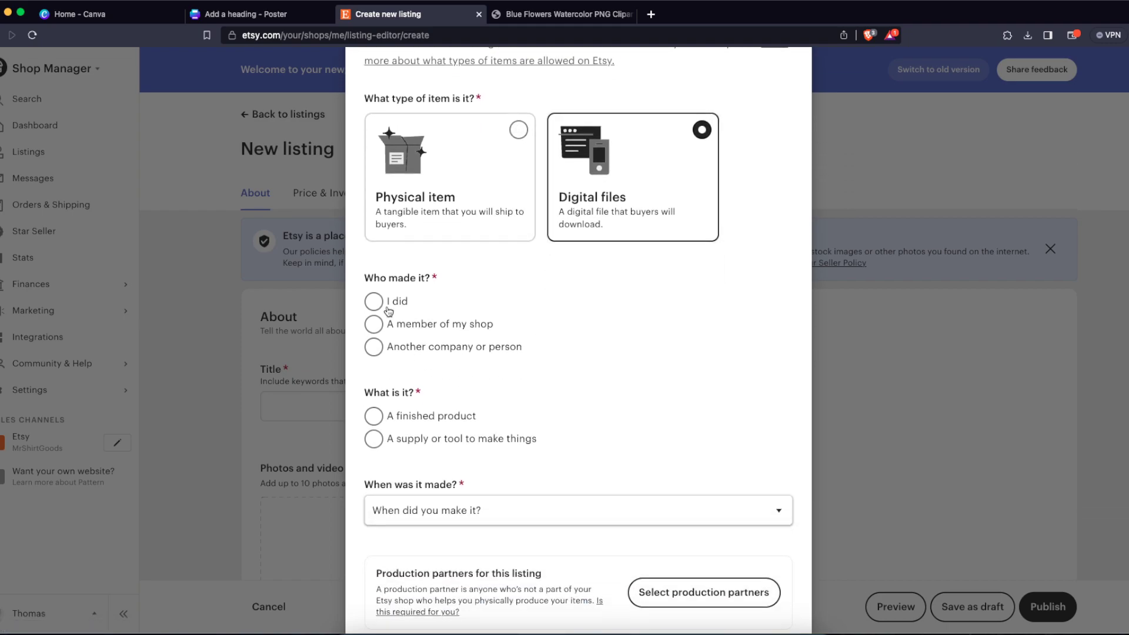
left_click(385, 301)
scroll(382, 320, "down", 3)
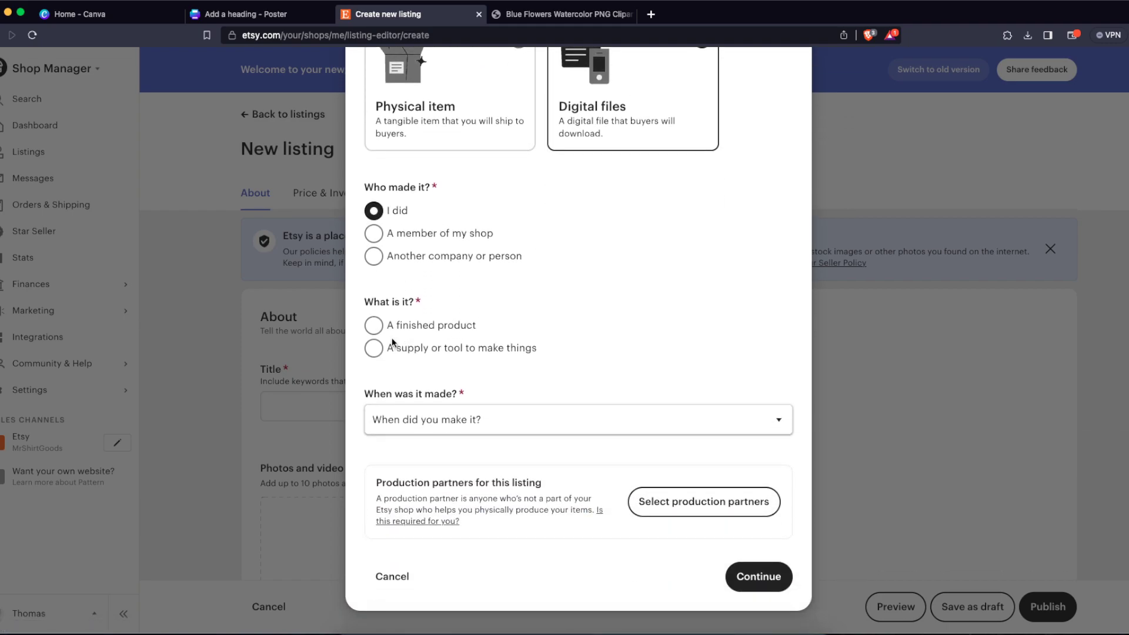
left_click(375, 327)
Step: Save the exported poster in Downloads, then set the listing's making date to 2020 - 2023 and continue to the full form
left_click(502, 410)
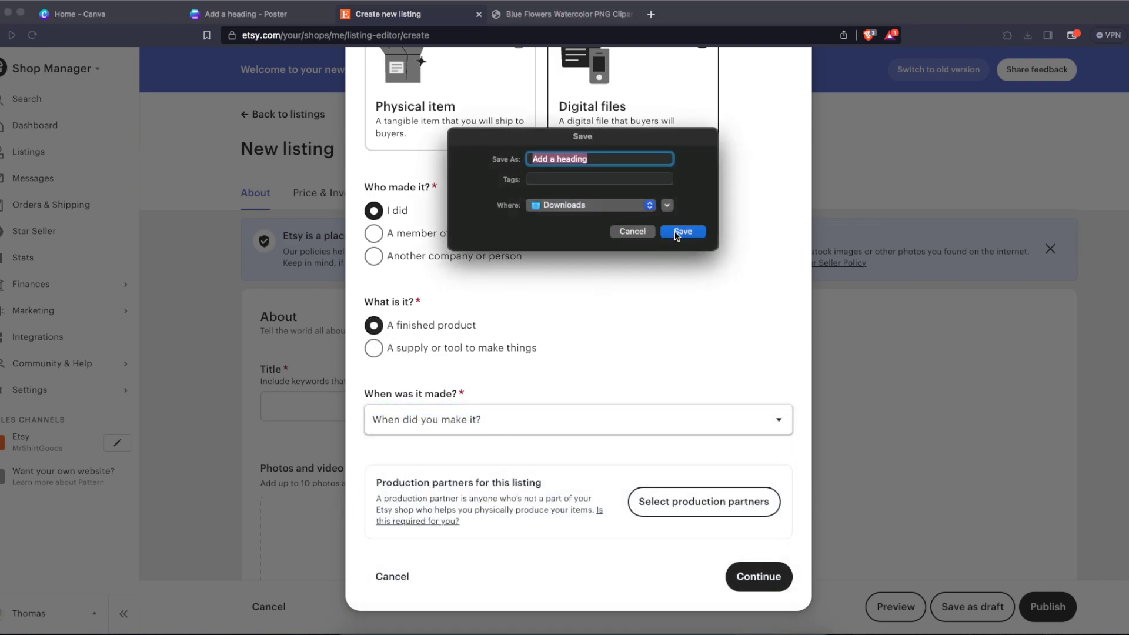
left_click(680, 230)
left_click(433, 422)
left_click(440, 417)
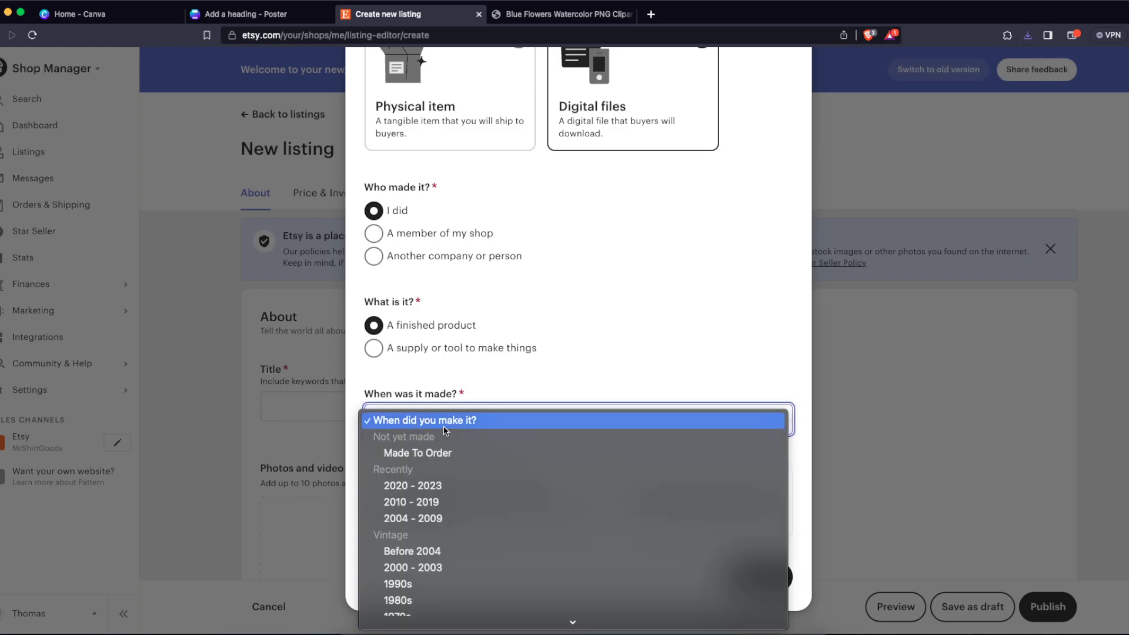
left_click(428, 487)
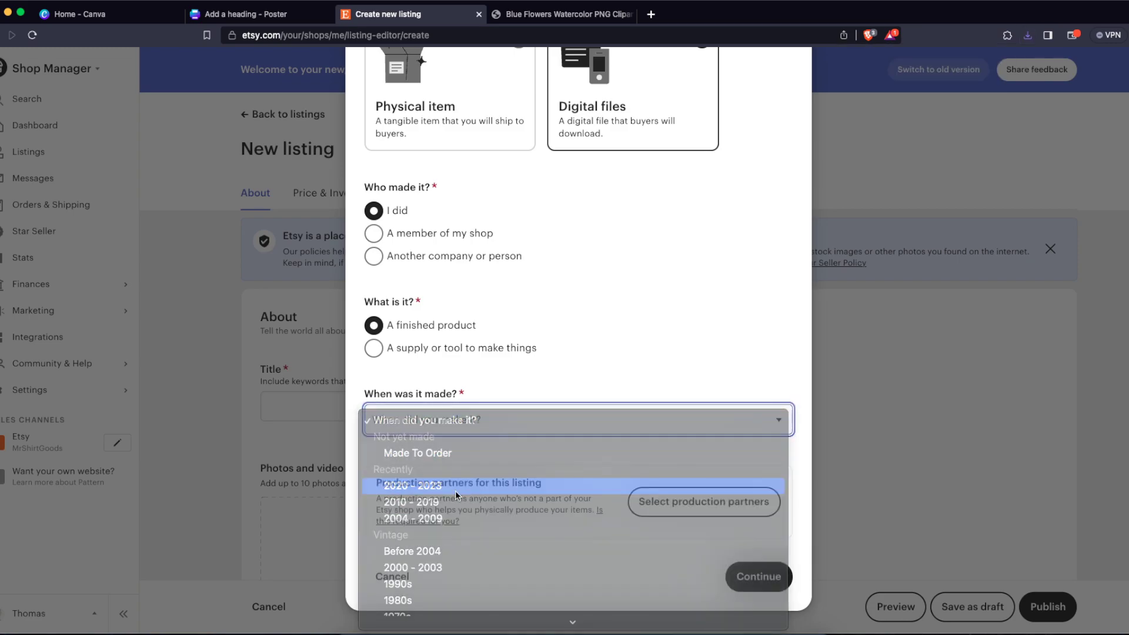
left_click(757, 575)
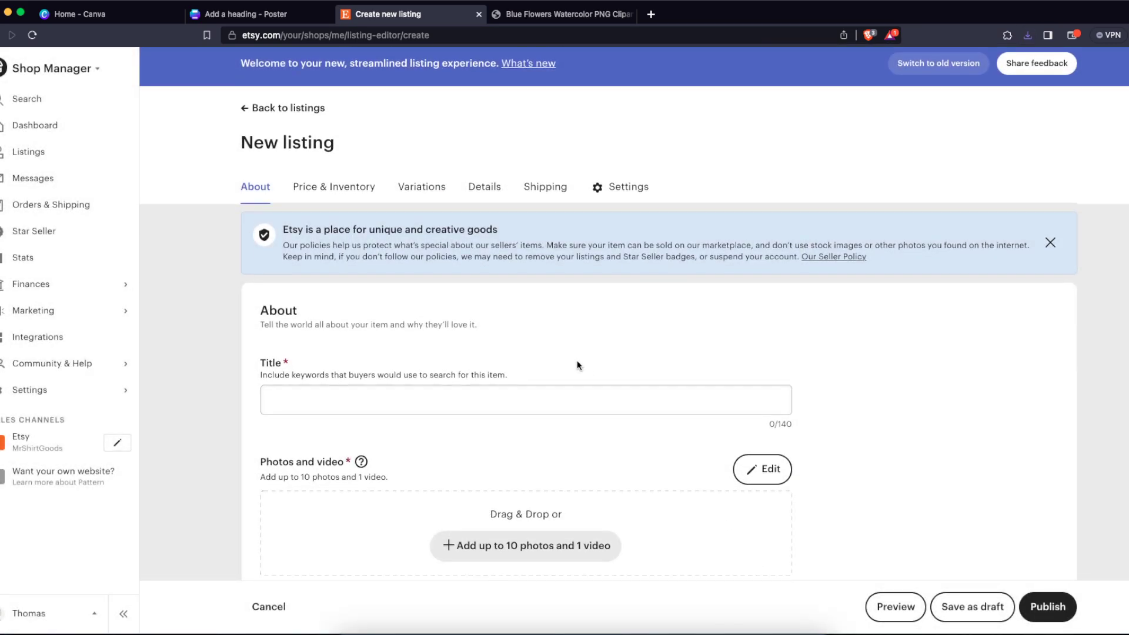
Step: Enter the listing title "Blue Flowers Wall Art Poster, Floral Digital Print........"
type("Blue ")
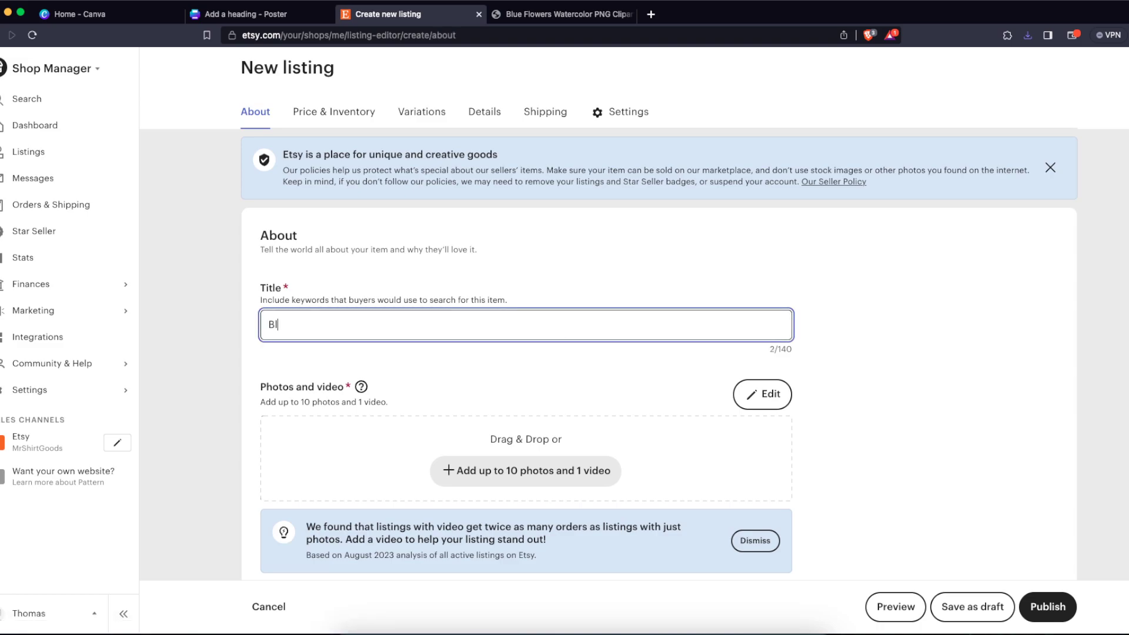
type("Blu")
key("BackSpace")
key("BackSpace")
key("BackSpace")
type("Flowers Wall Art")
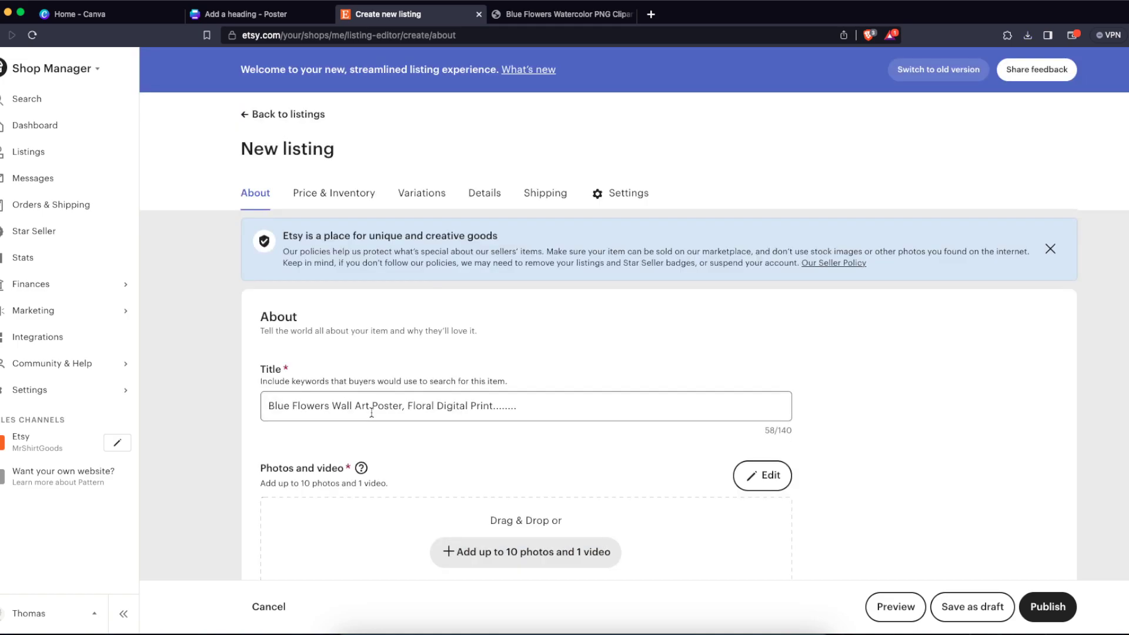
Step: Review the keywords in the listing title and look at the photo upload area below it
left_click(426, 403)
left_click_drag(373, 406, 529, 399)
left_click(528, 400)
left_click_drag(301, 398, 520, 405)
left_click(519, 405)
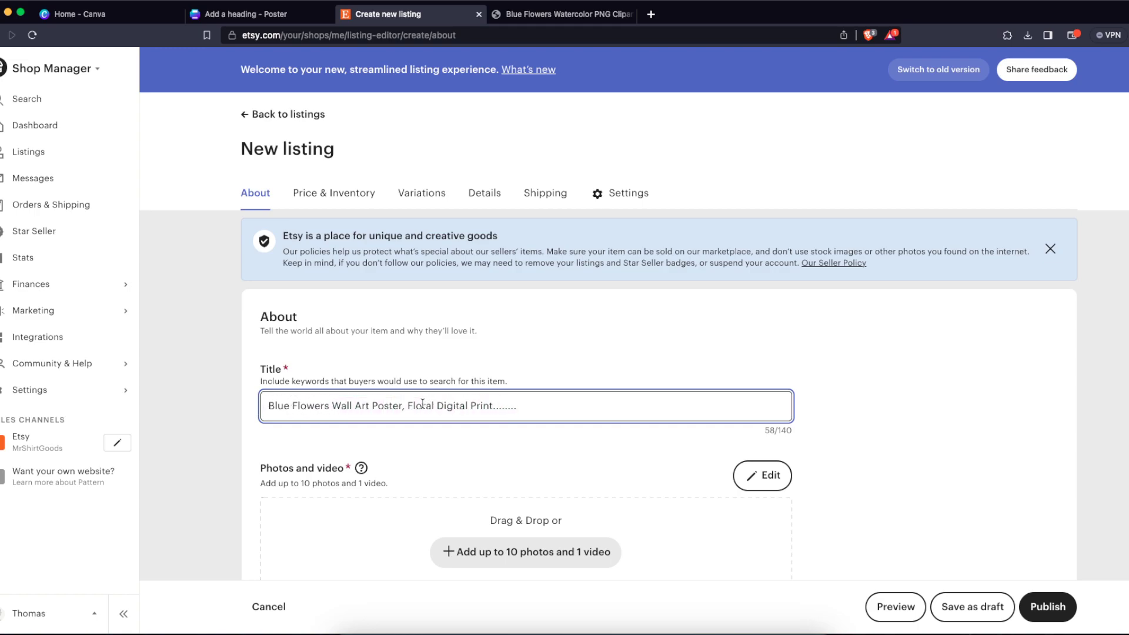
left_click_drag(422, 404, 513, 404)
left_click(513, 403)
scroll(873, 403, "down", 4)
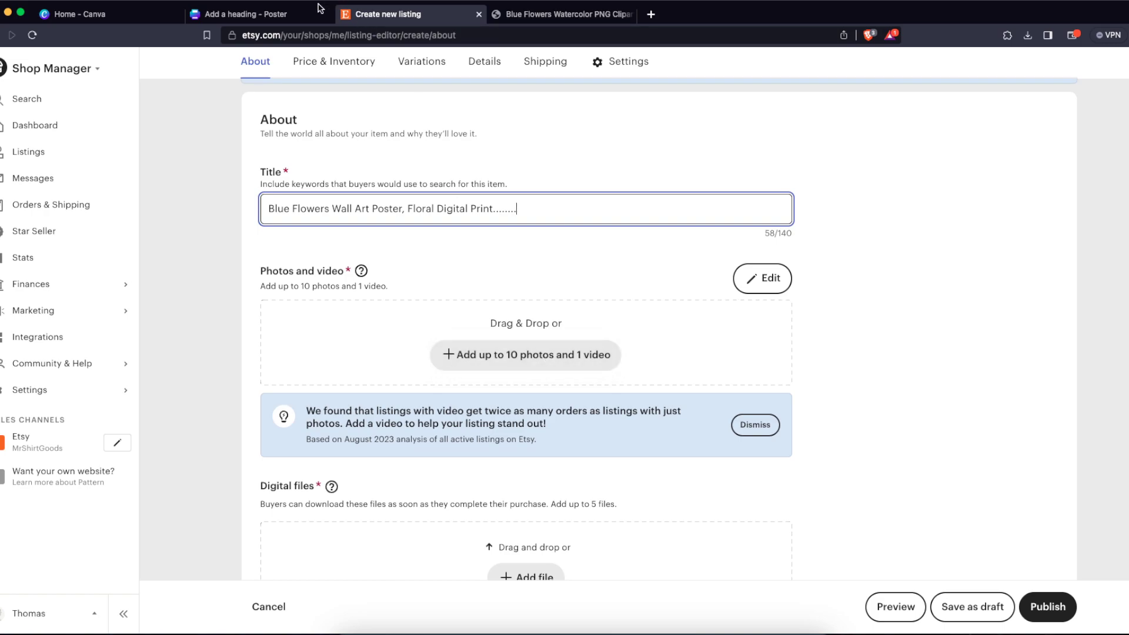
Step: Switch to the Canva home page and check the custom design size of 2700 × 2025 px for listing images
left_click(71, 13)
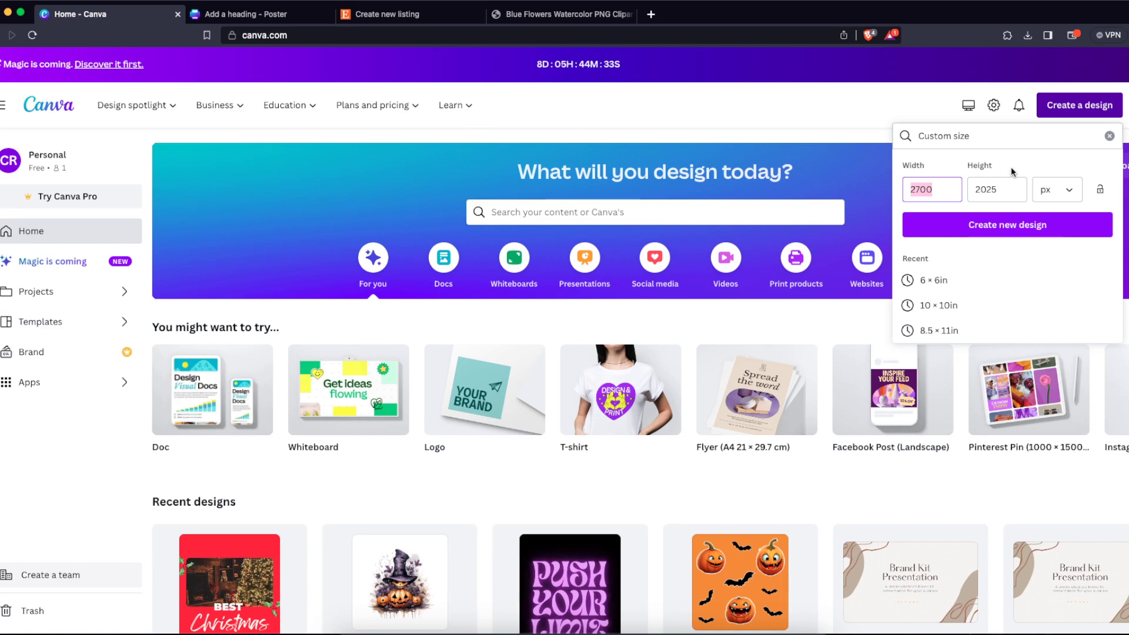
left_click(946, 194)
left_click_drag(947, 195, 909, 190)
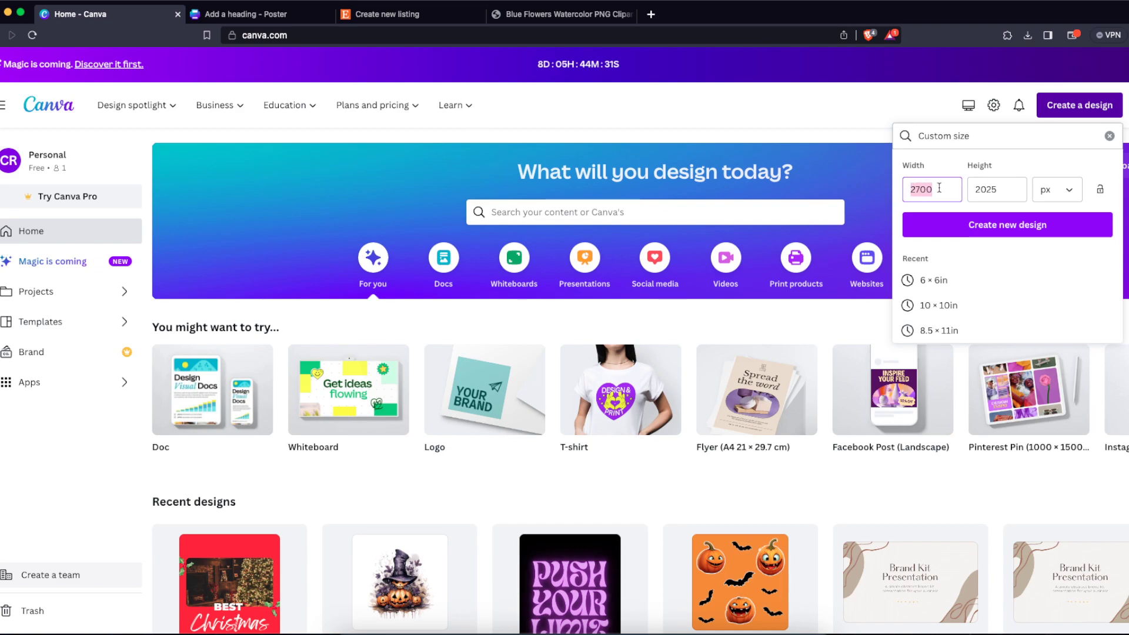
left_click_drag(1013, 187, 967, 189)
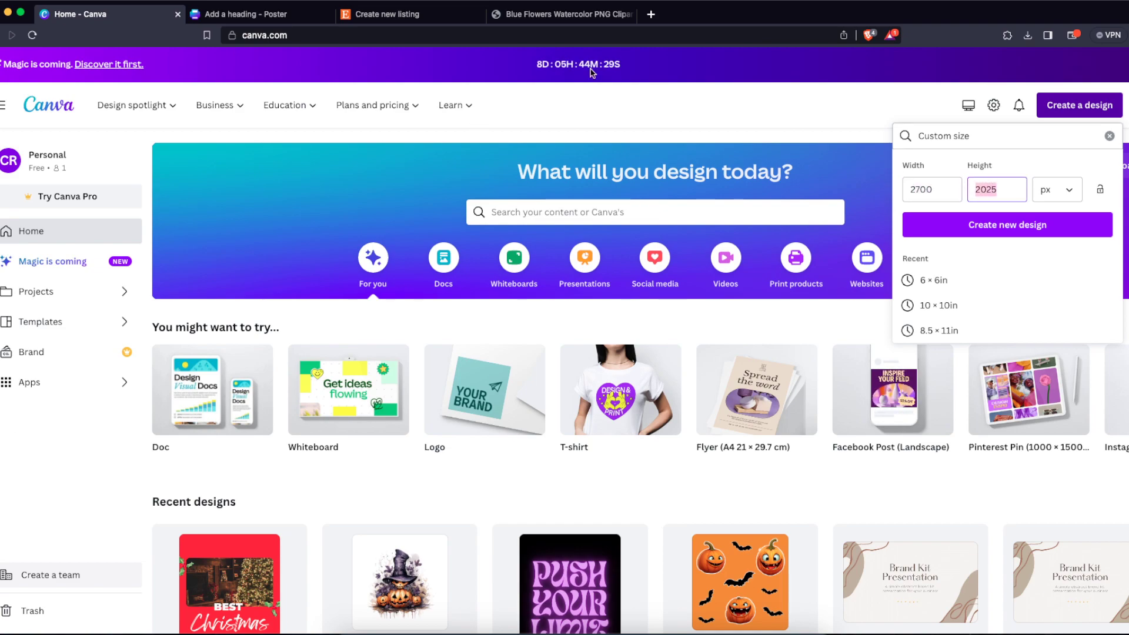
Step: Return to the Etsy listing and add blueflowers.pdf as its digital file
left_click(402, 19)
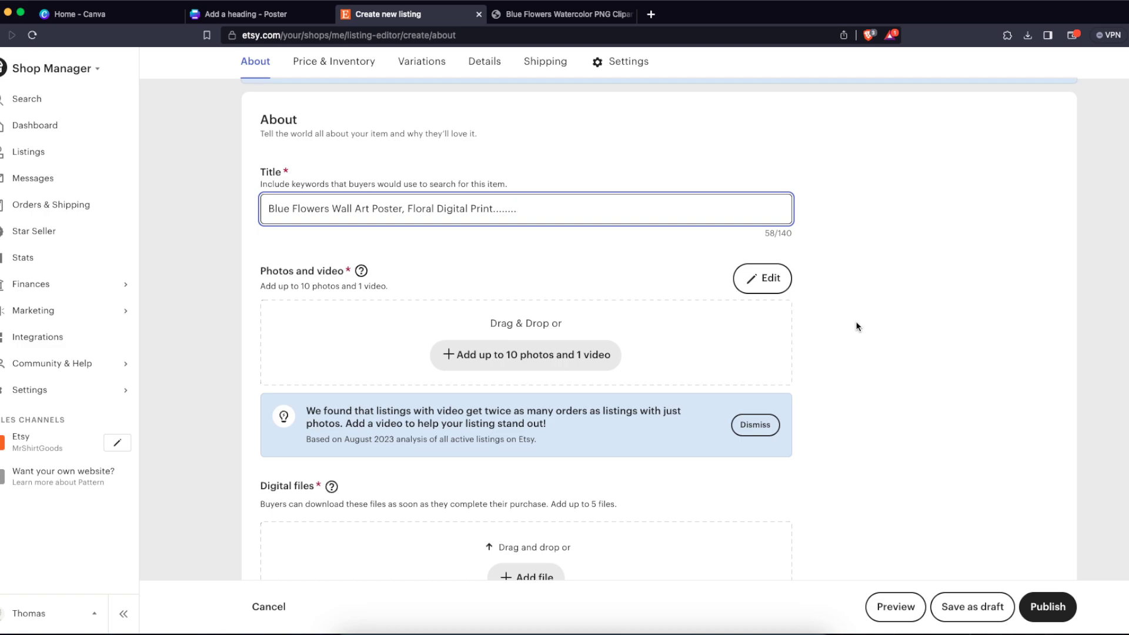
scroll(862, 325, "down", 4)
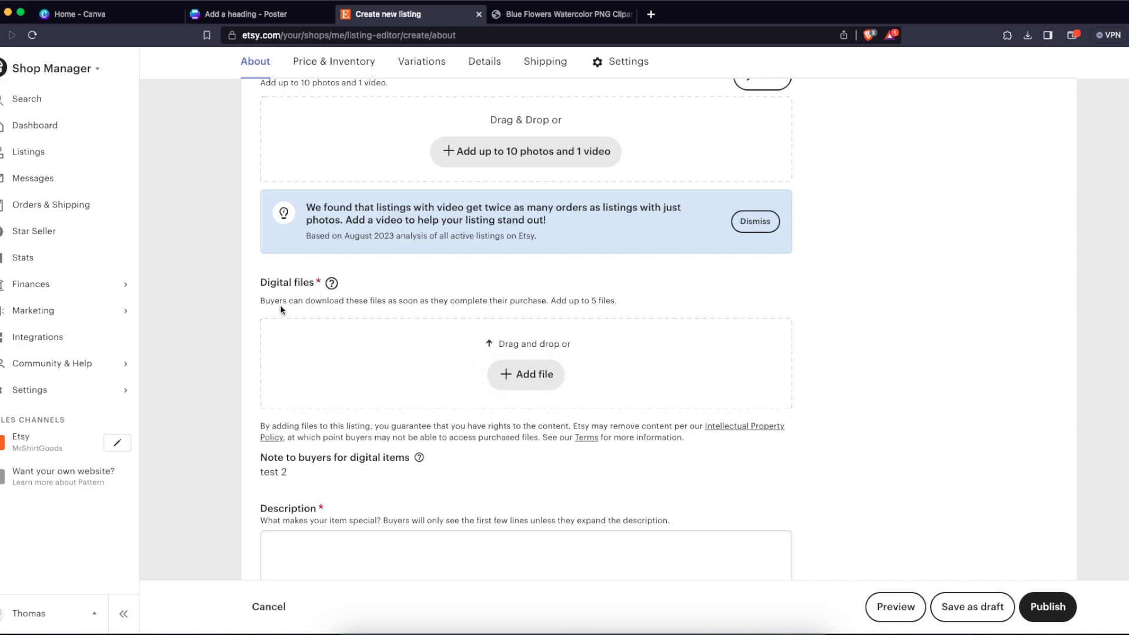
left_click_drag(260, 282, 443, 286)
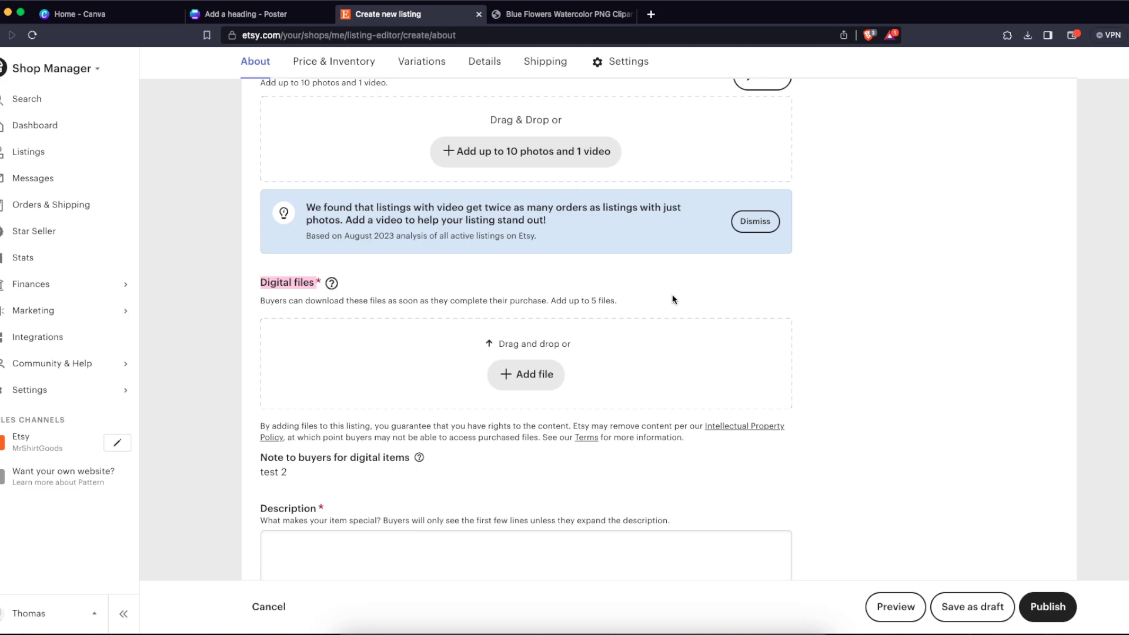
left_click(672, 296)
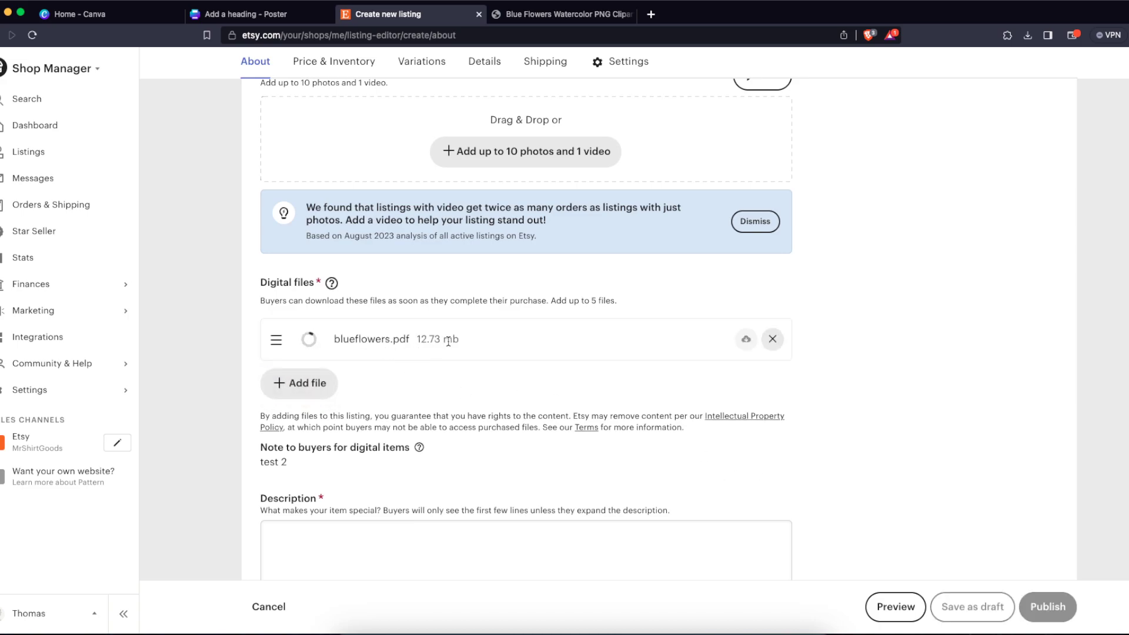
triple_click(649, 303)
left_click(649, 304)
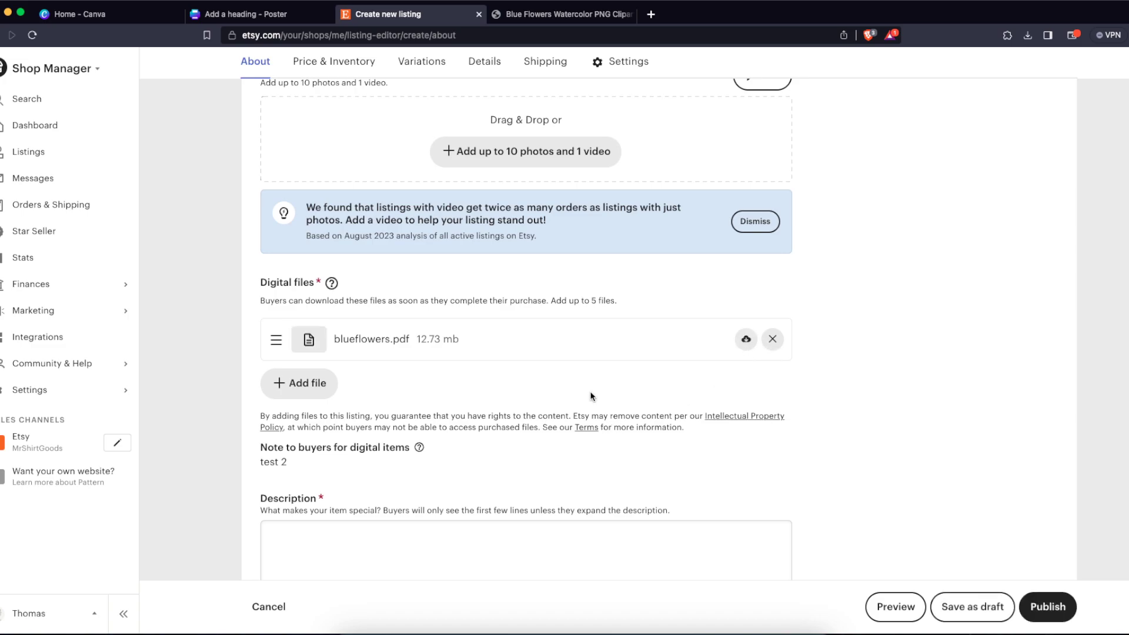
Step: Look over the empty description field and the remaining sections of the listing form
scroll(593, 323, "down", 3)
left_click(478, 421)
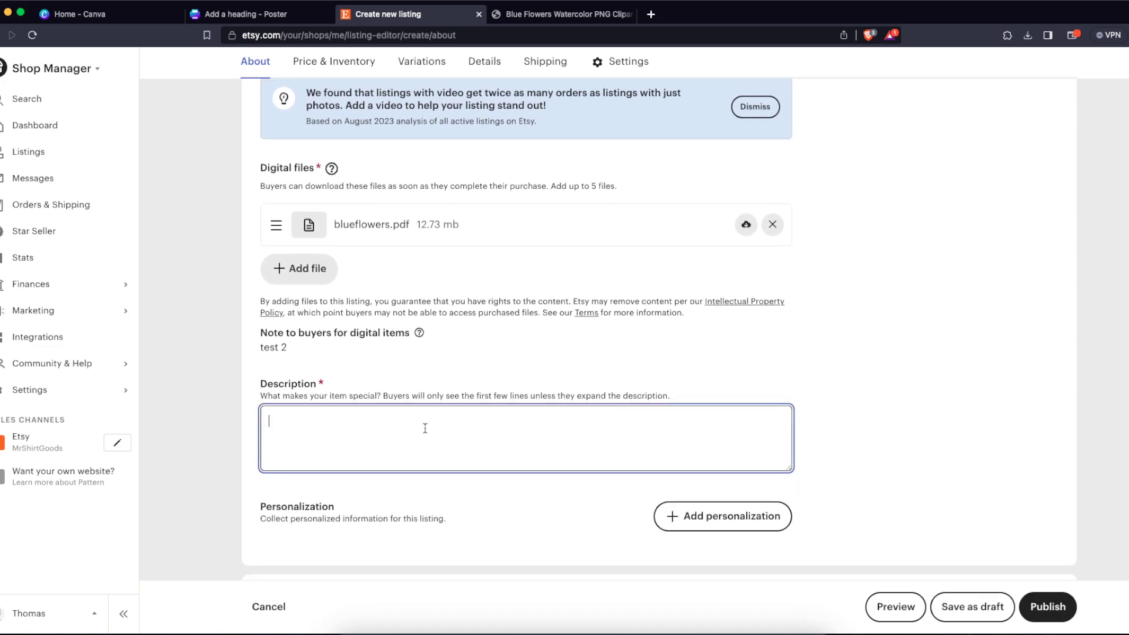
scroll(427, 428, "down", 2)
scroll(428, 428, "down", 2)
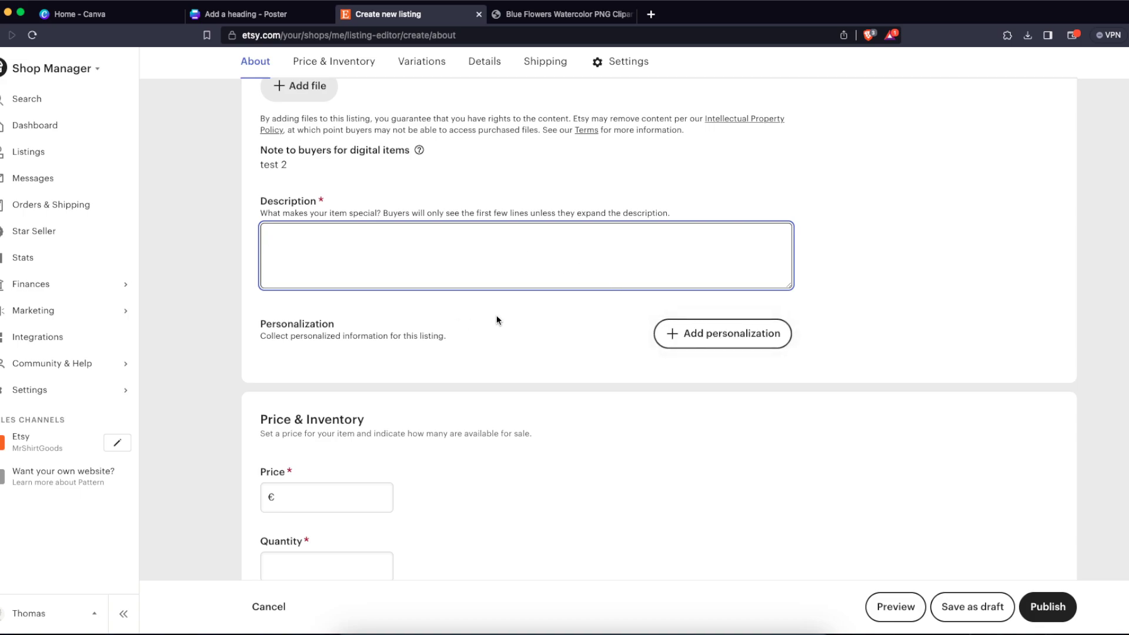
scroll(656, 342, "down", 10)
scroll(656, 342, "up", 5)
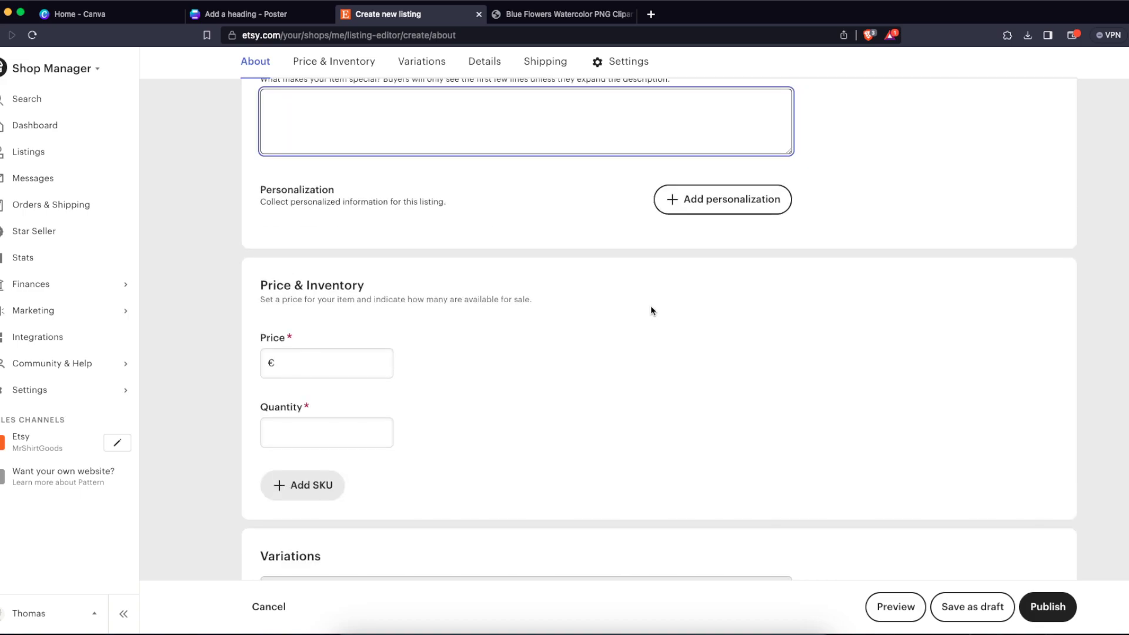
Step: Set the listing's price to €6.99 and its quantity to 999
left_click(372, 357)
type("6.99")
left_click(357, 438)
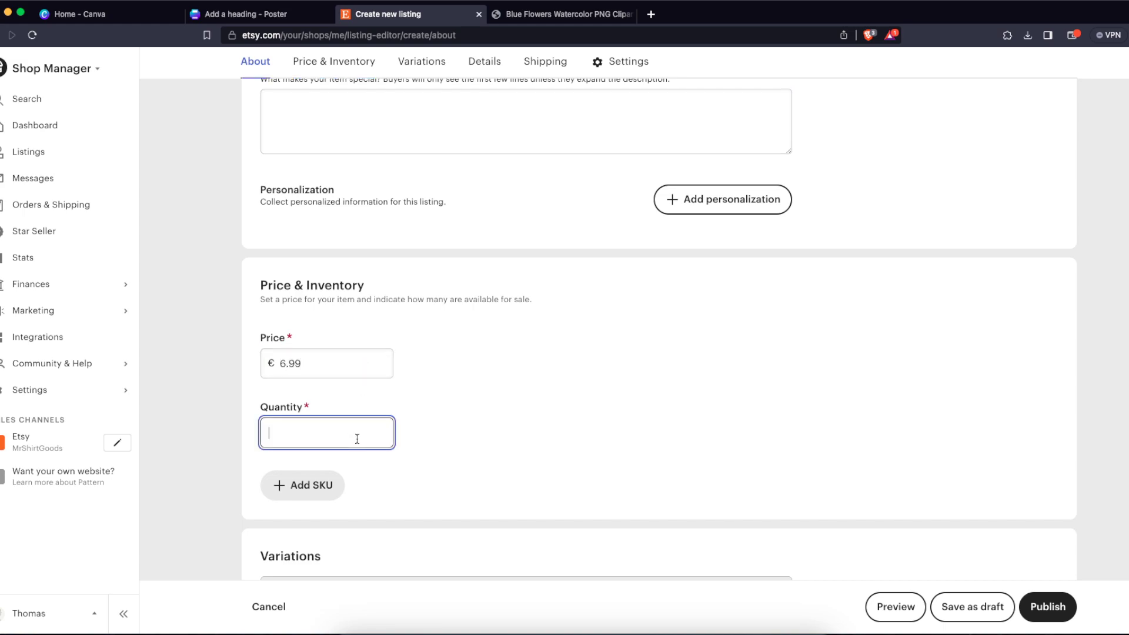
type("999")
left_click(456, 434)
left_click_drag(312, 438, 259, 436)
left_click(297, 433)
left_click(519, 429)
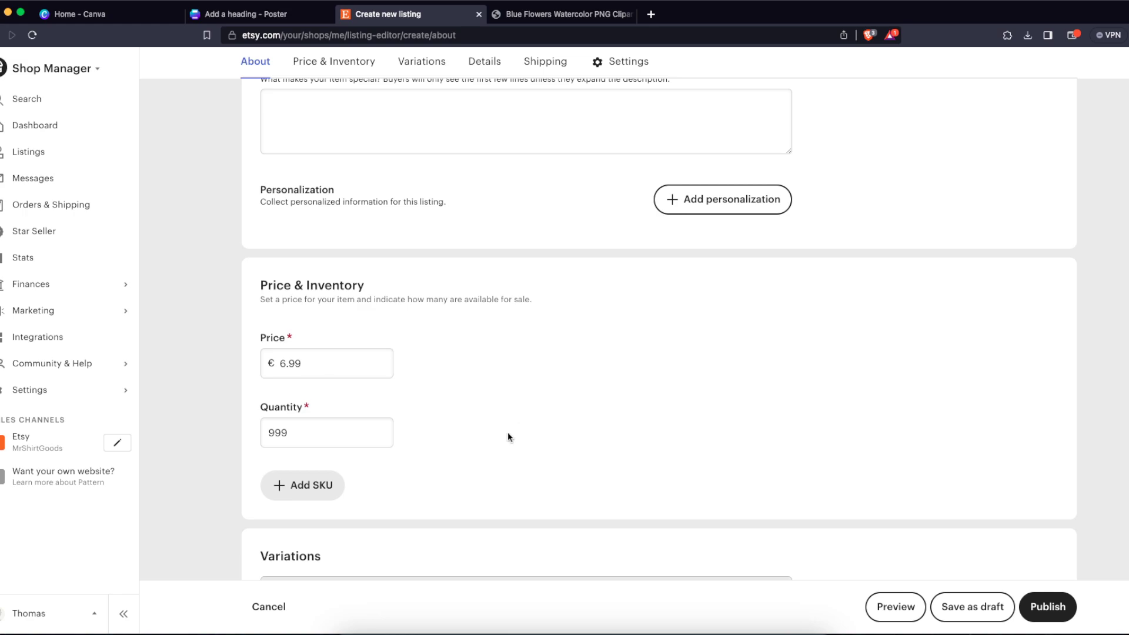
Step: Try a quantity of 1 for the listing and restore it to 999
left_click_drag(294, 433, 262, 434)
type("1")
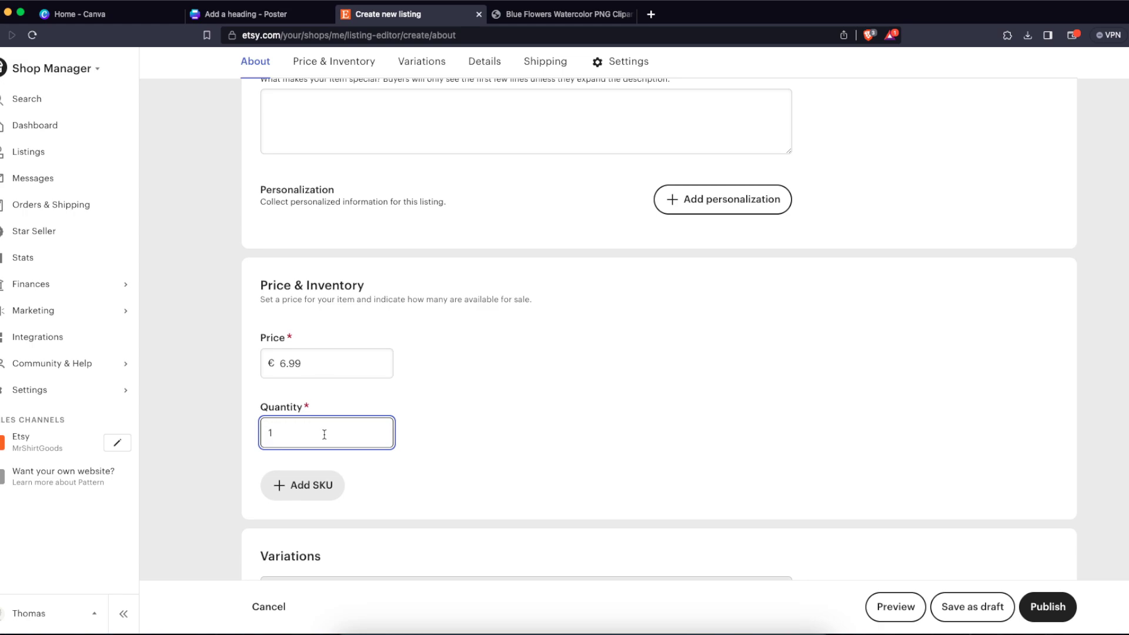
left_click_drag(320, 434, 255, 438)
type("999")
Step: Search the listing categories for "digital print" and assign the Digital Prints category under Art & Collectibles
scroll(476, 417, "down", 4)
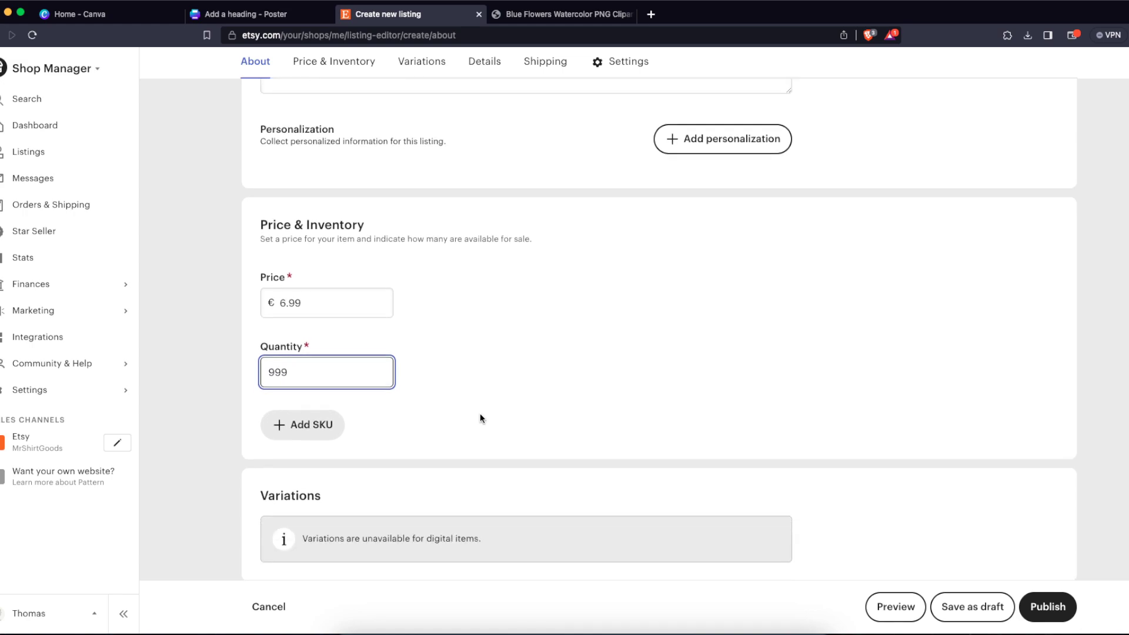
scroll(401, 403, "down", 5)
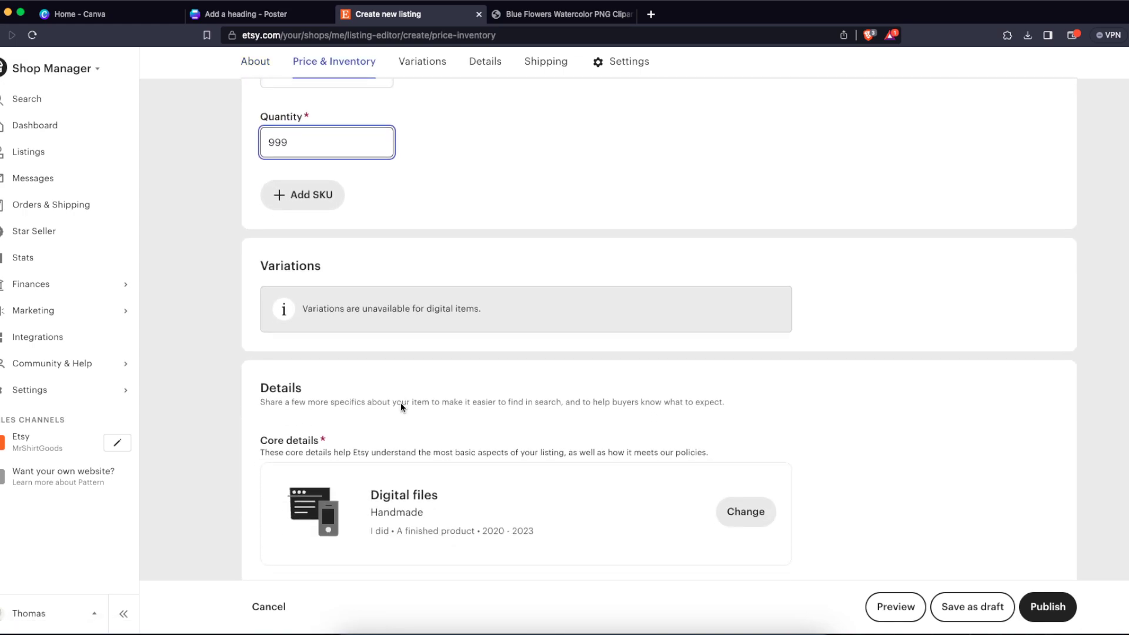
scroll(401, 407, "down", 2)
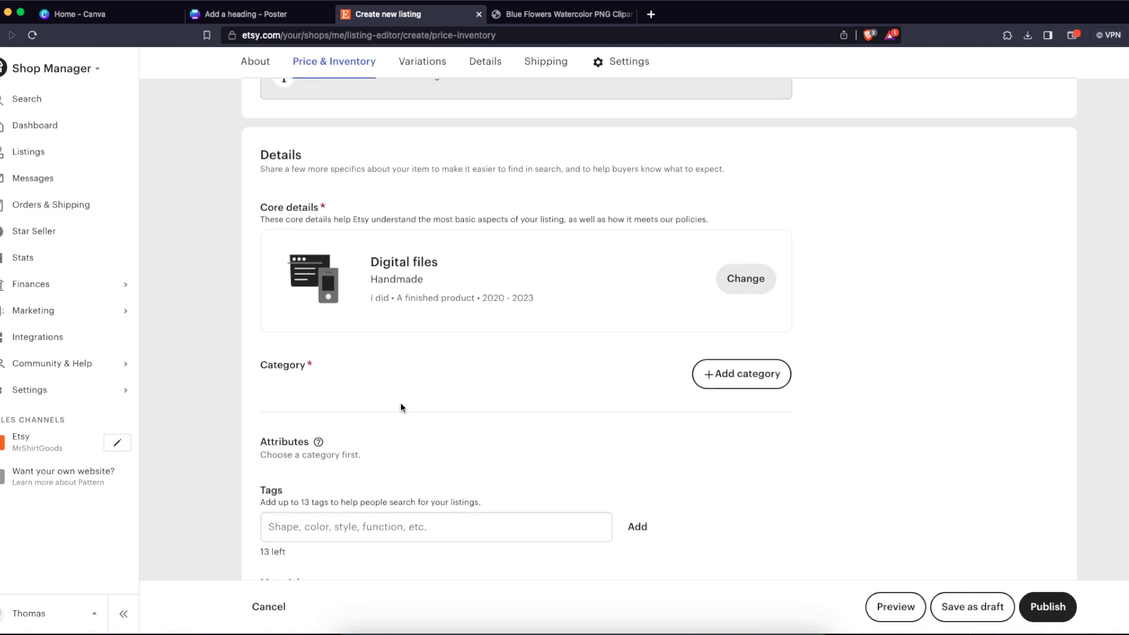
left_click(700, 359)
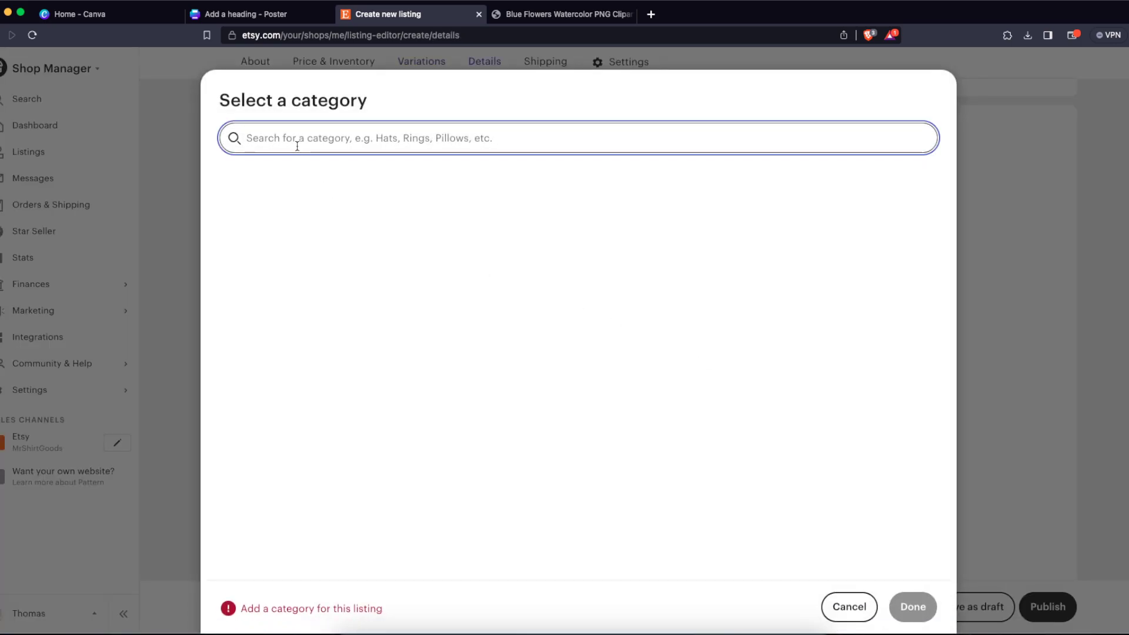
type("digital print")
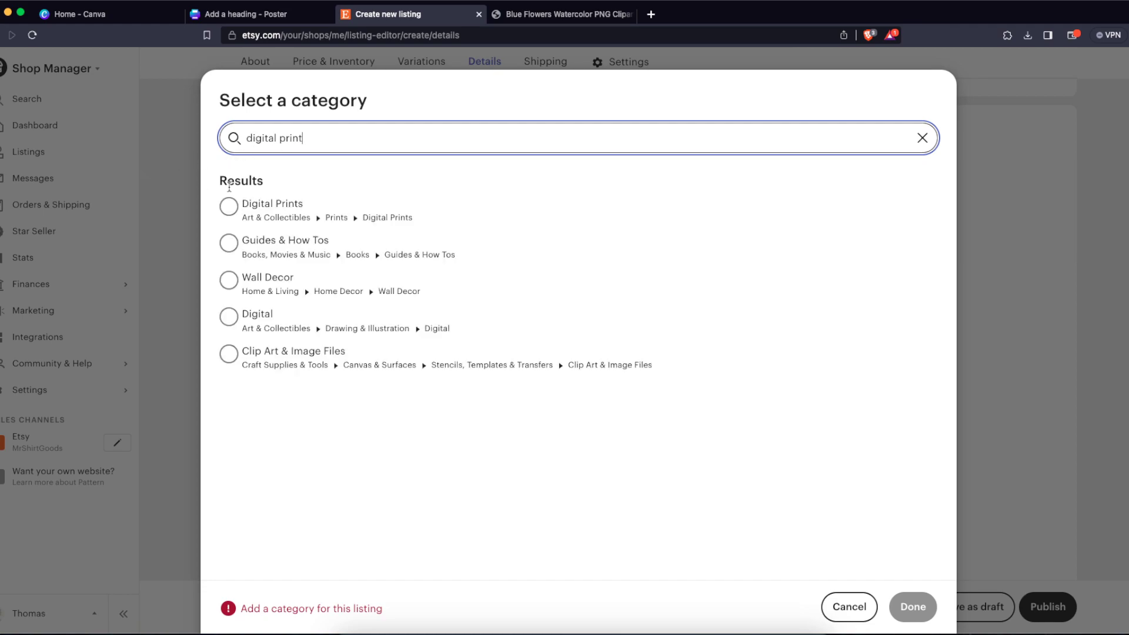
left_click(238, 210)
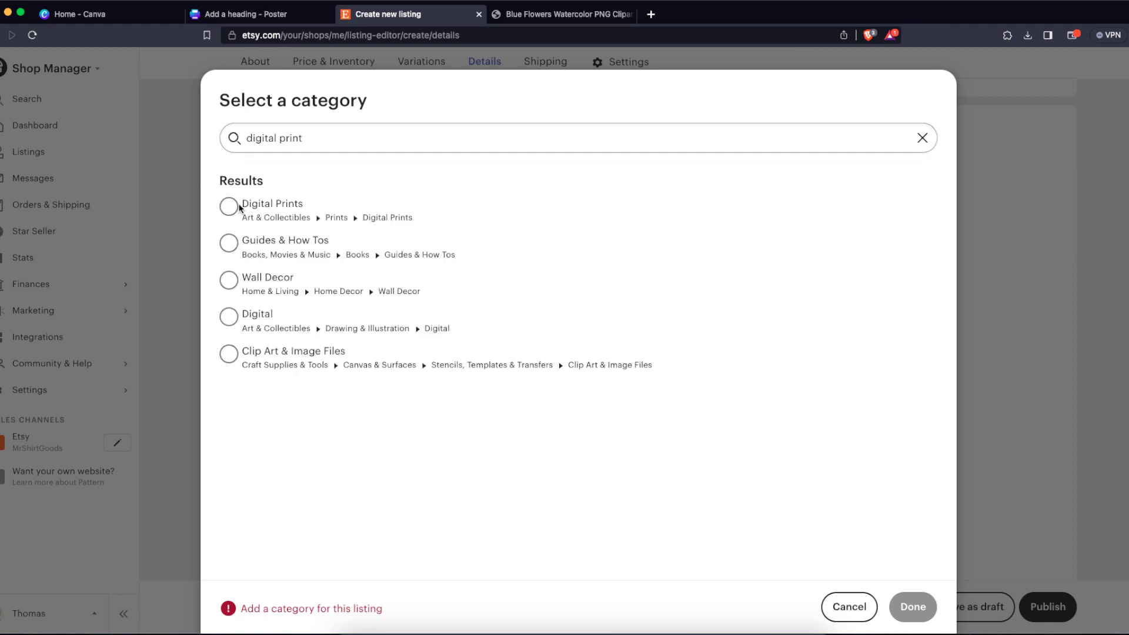
left_click(911, 607)
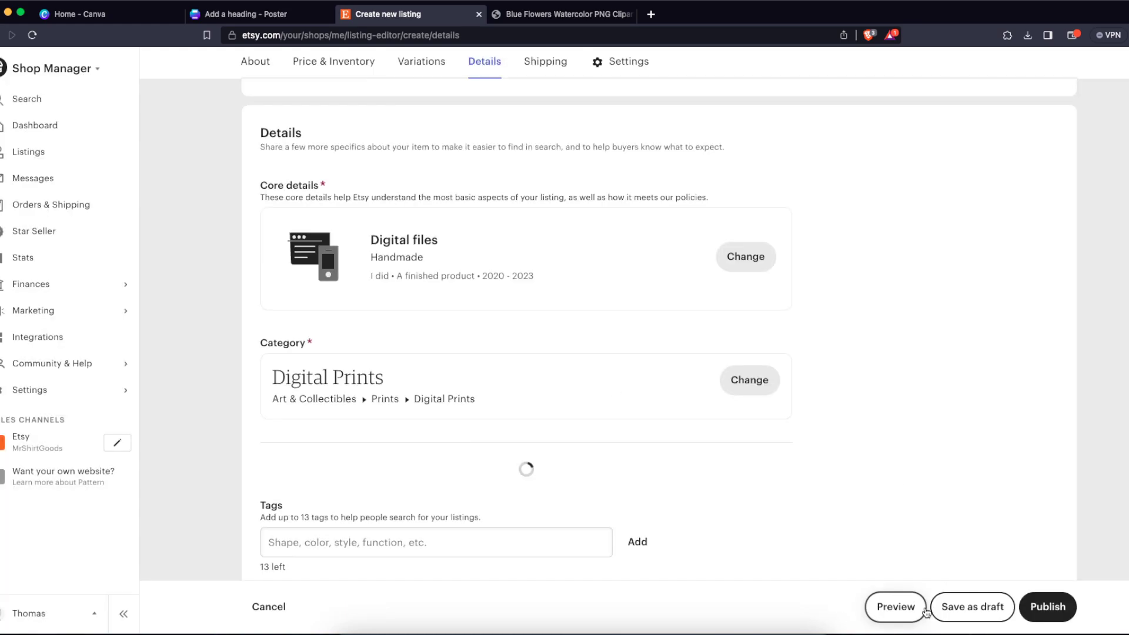
Step: Look over the listing's attributes and switch to the Canva poster design to check its width and height
scroll(706, 441, "down", 4)
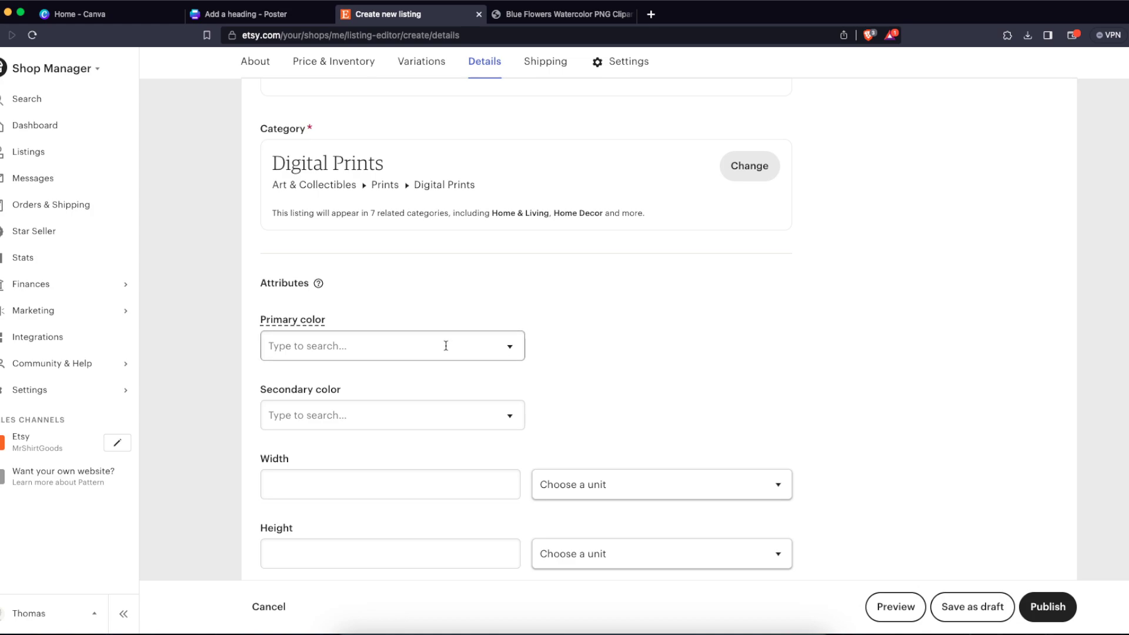
scroll(400, 321, "down", 1)
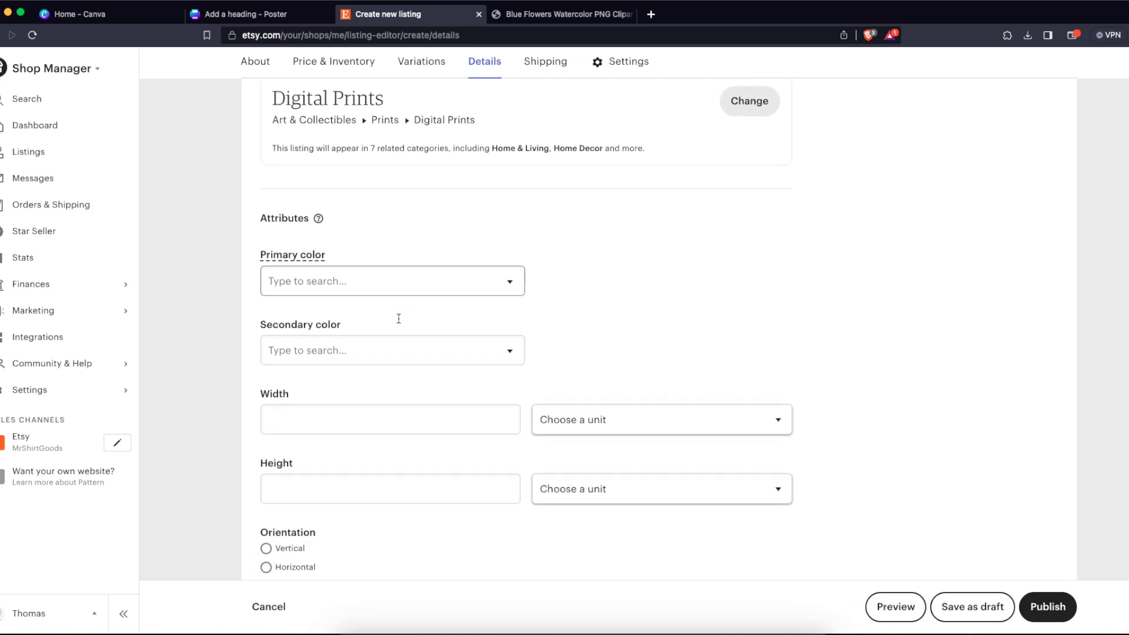
scroll(750, 284, "down", 1)
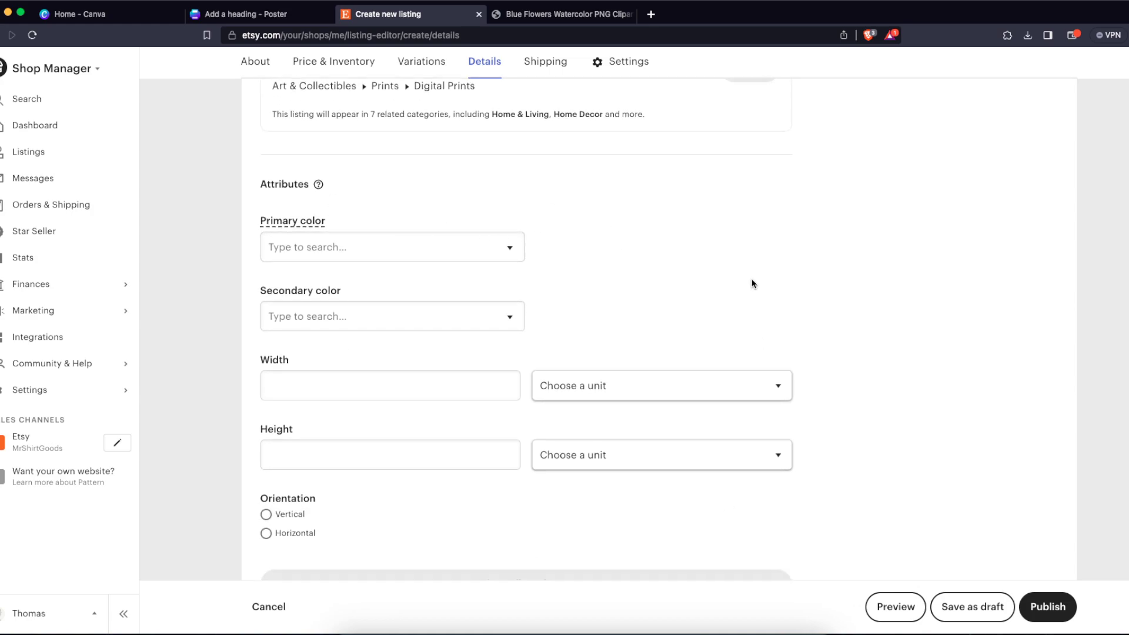
left_click(461, 369)
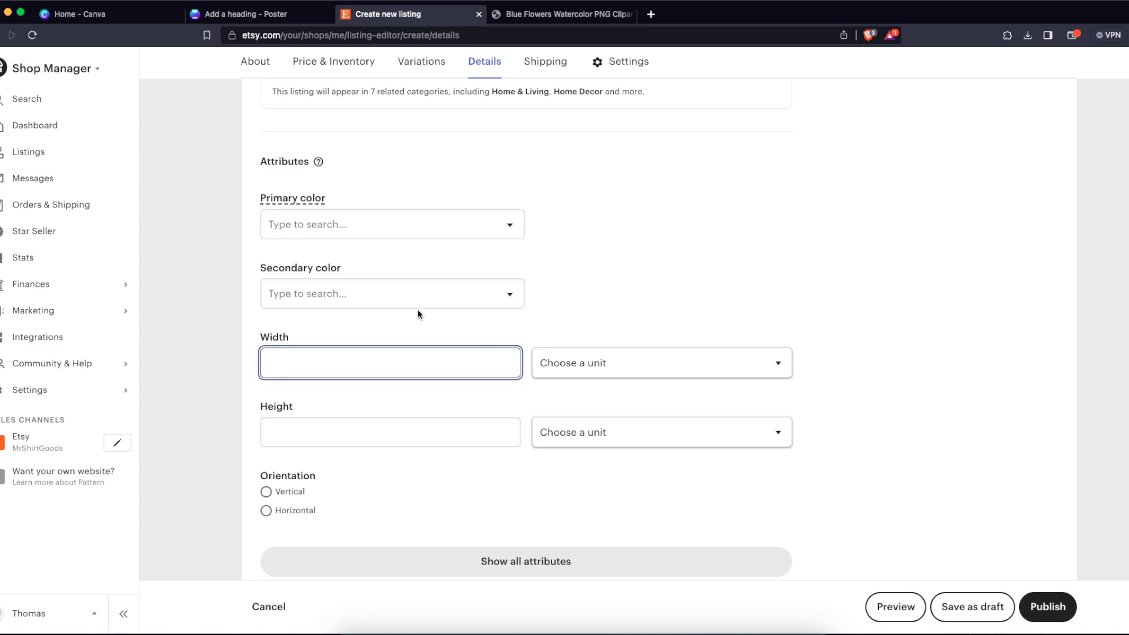
left_click(301, 19)
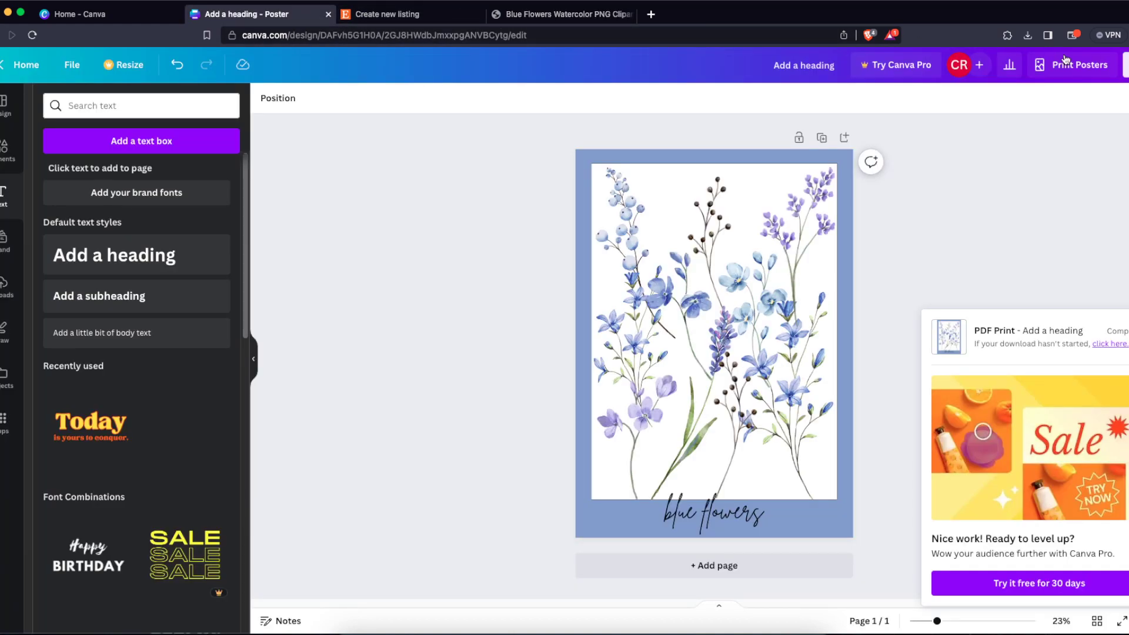
left_click(129, 68)
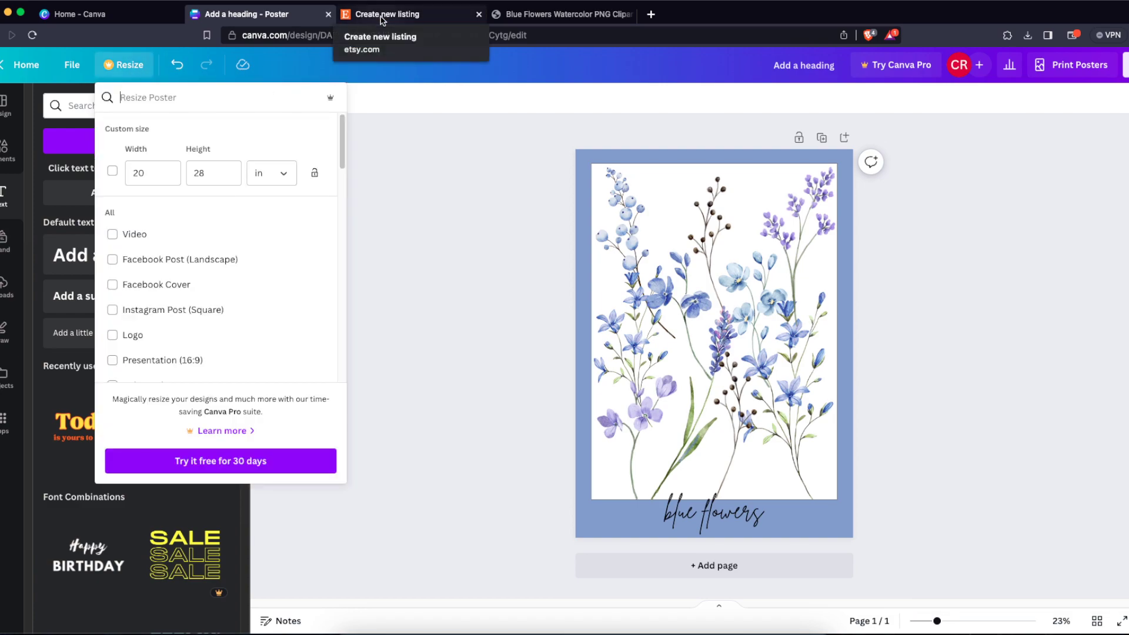
Step: Return to the Etsy listing and set width to 20 inches, height to 28 inches and orientation to vertical
left_click(383, 18)
type("20")
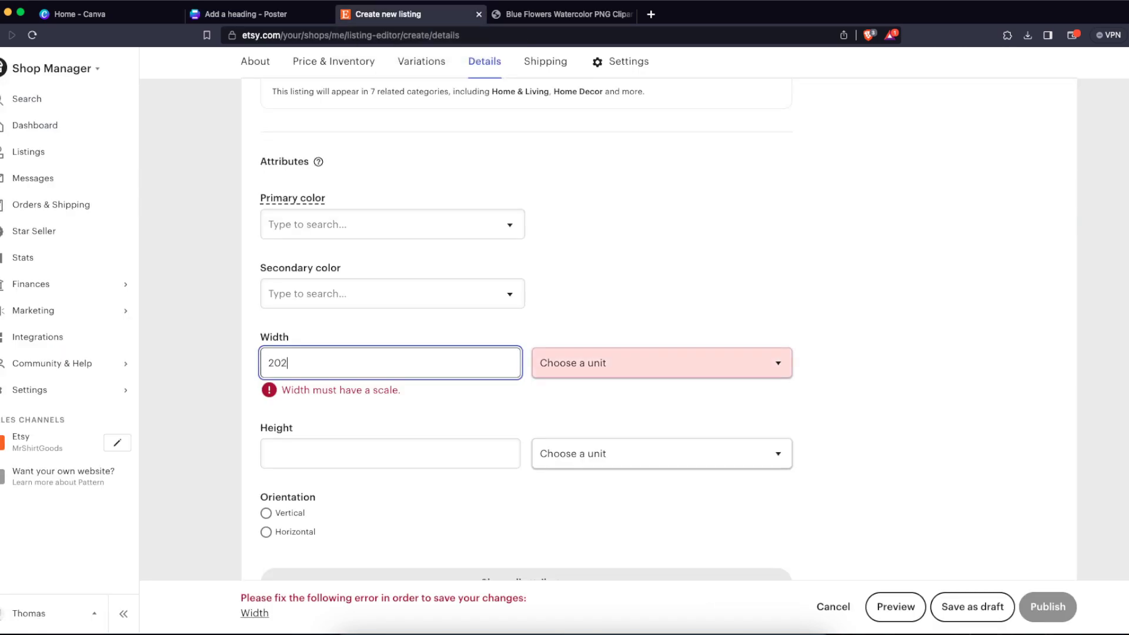
left_click(386, 445)
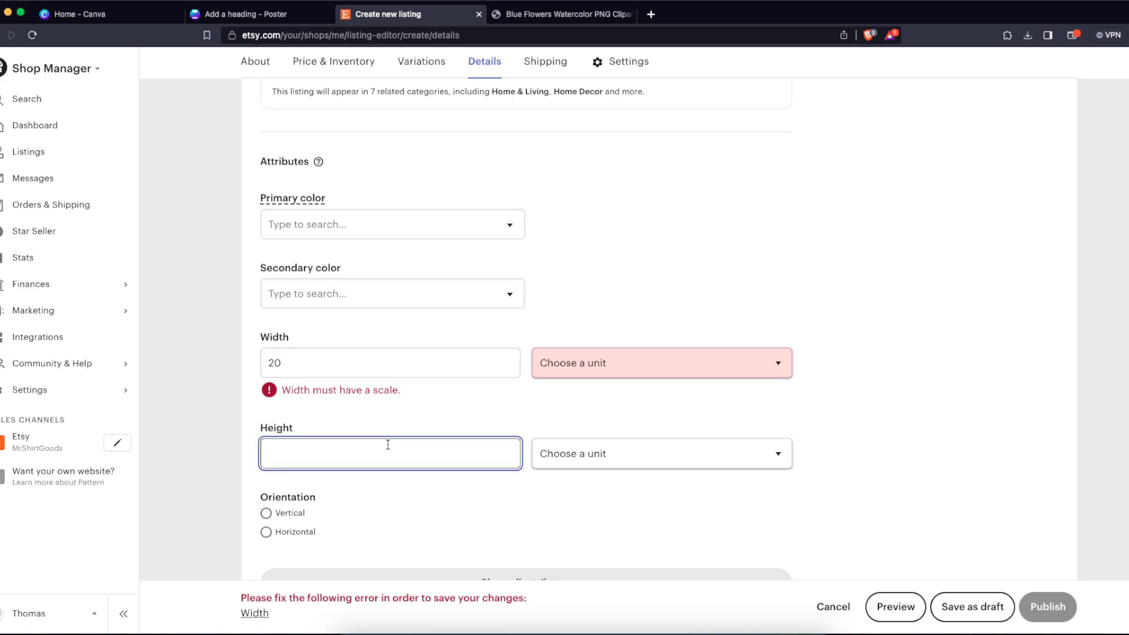
type("28")
left_click(586, 370)
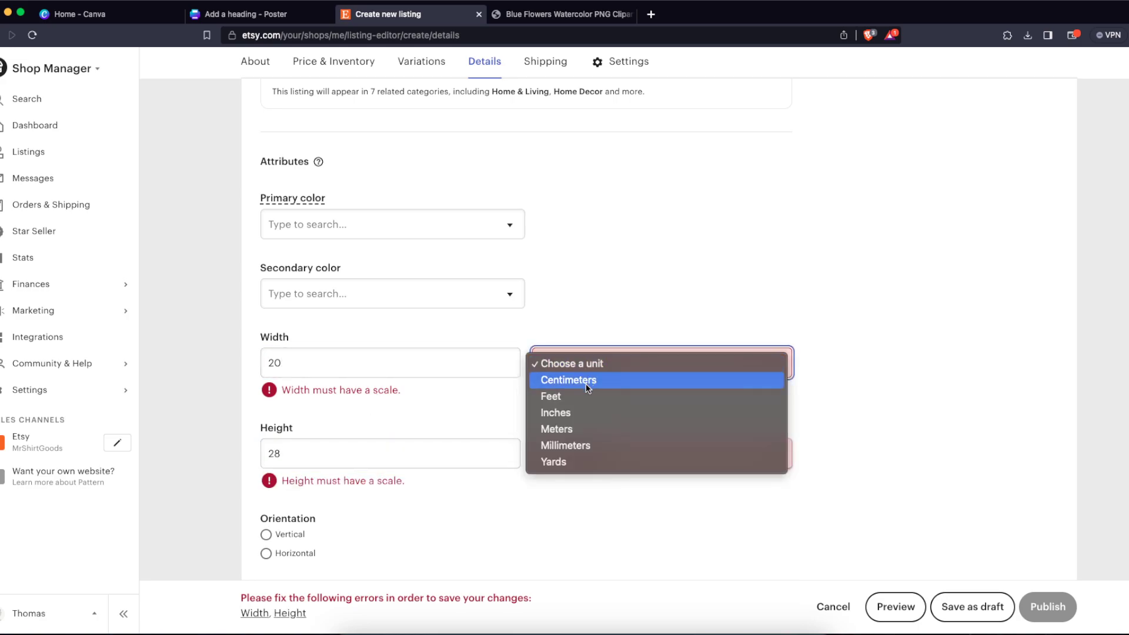
left_click(587, 412)
left_click(595, 436)
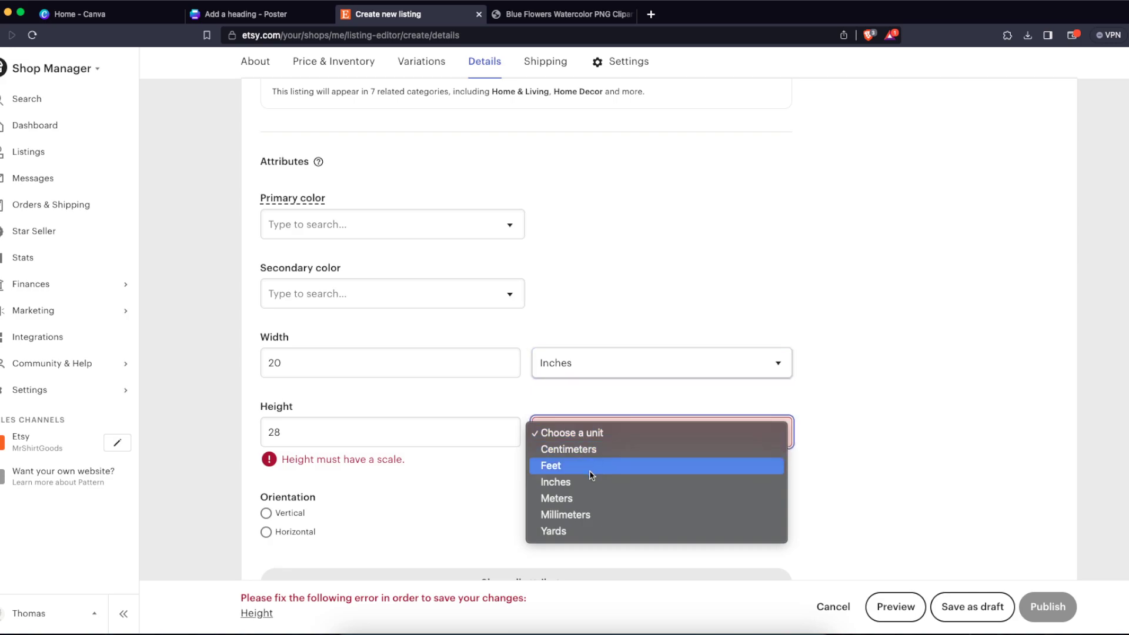
left_click(589, 483)
scroll(602, 291, "down", 4)
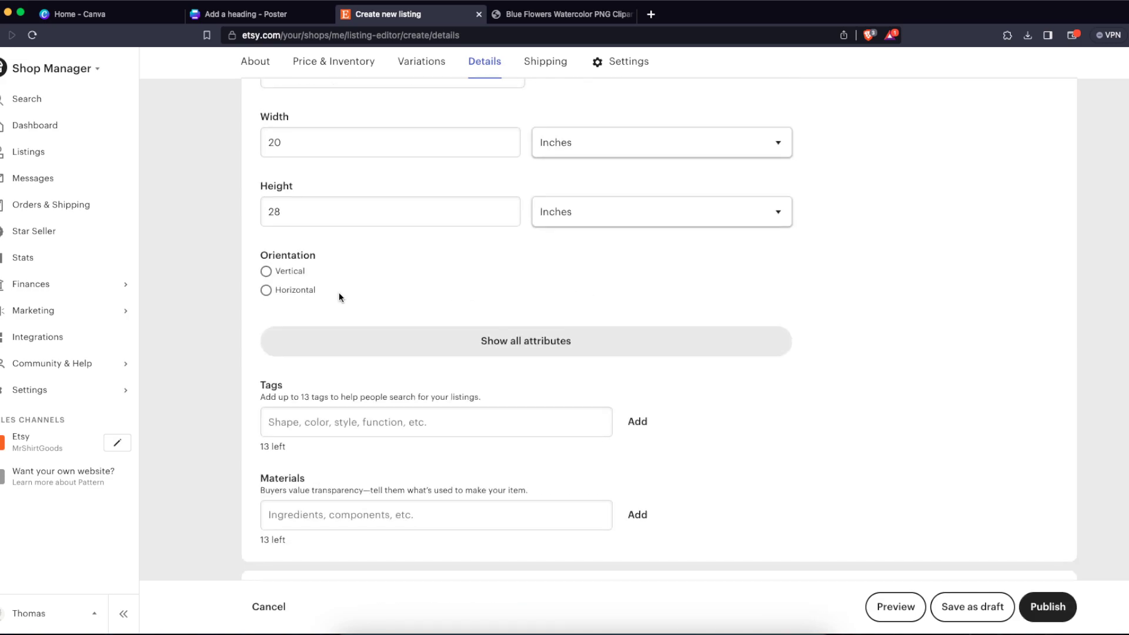
left_click(288, 272)
Step: Add "blue flowers poster" as the first tag of the listing
scroll(439, 429, "down", 2)
left_click(475, 349)
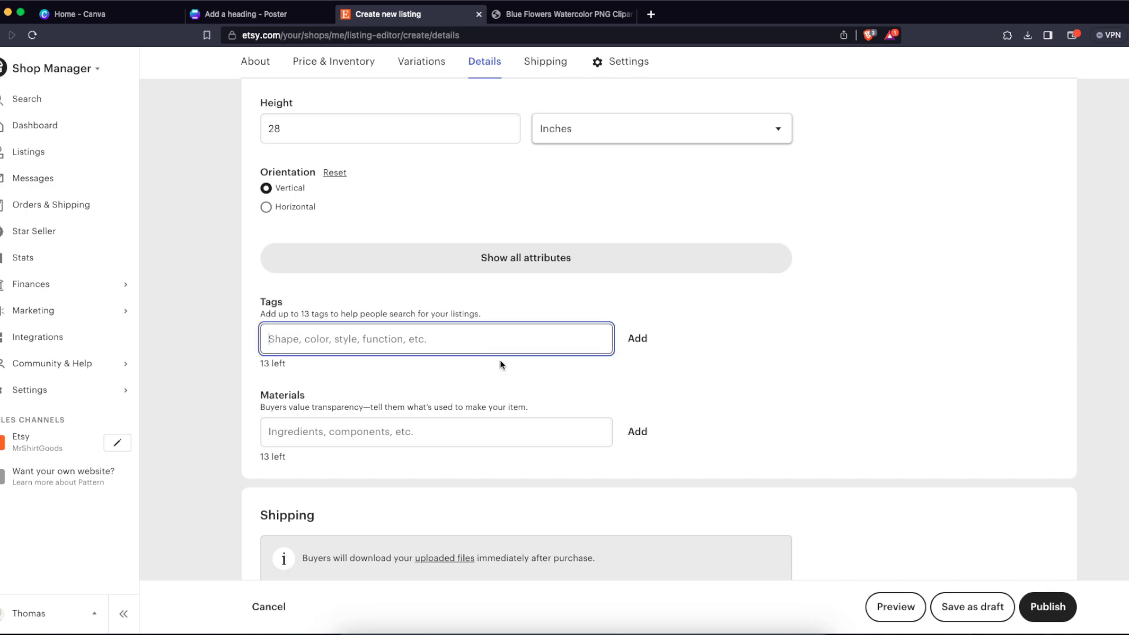
left_click_drag(283, 314, 359, 309)
left_click_drag(444, 313, 286, 312)
left_click(287, 312)
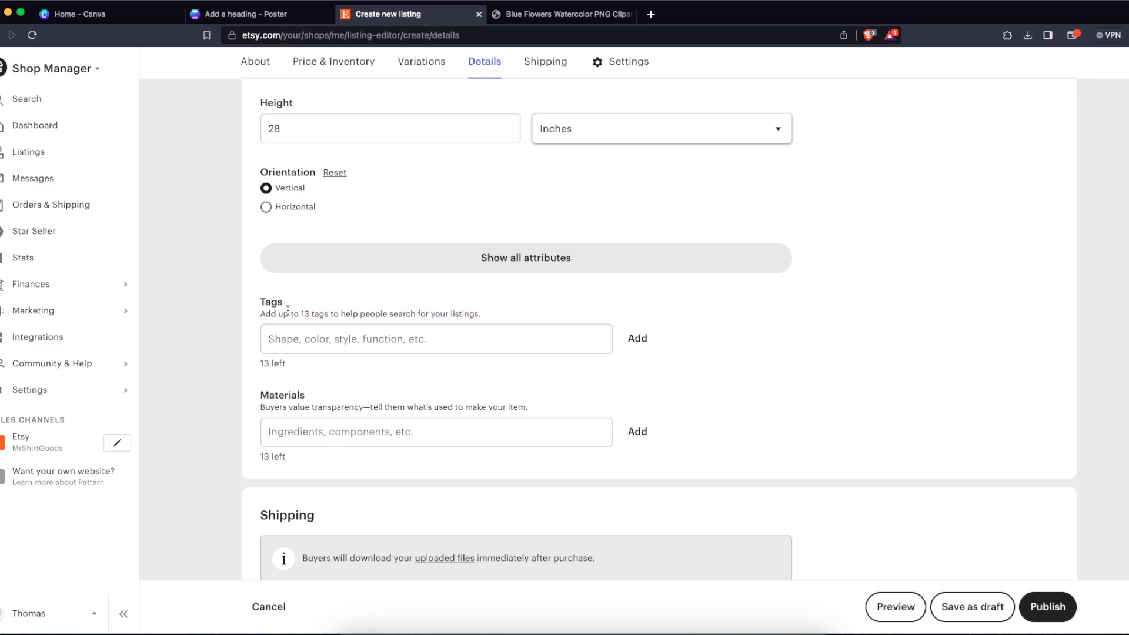
left_click(277, 339)
type("blue flowers poster")
key("Return")
Step: Add the tags "blue flowers print" and "floral print art" to the listing
type("biue flo")
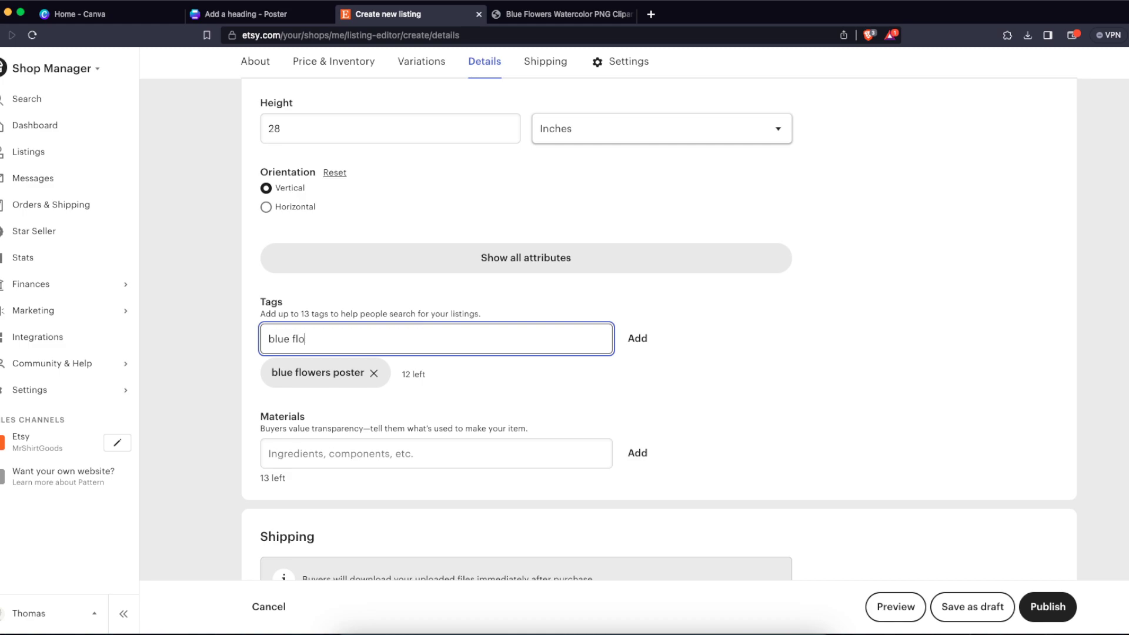
type("wers pint")
key("Return")
type("fl")
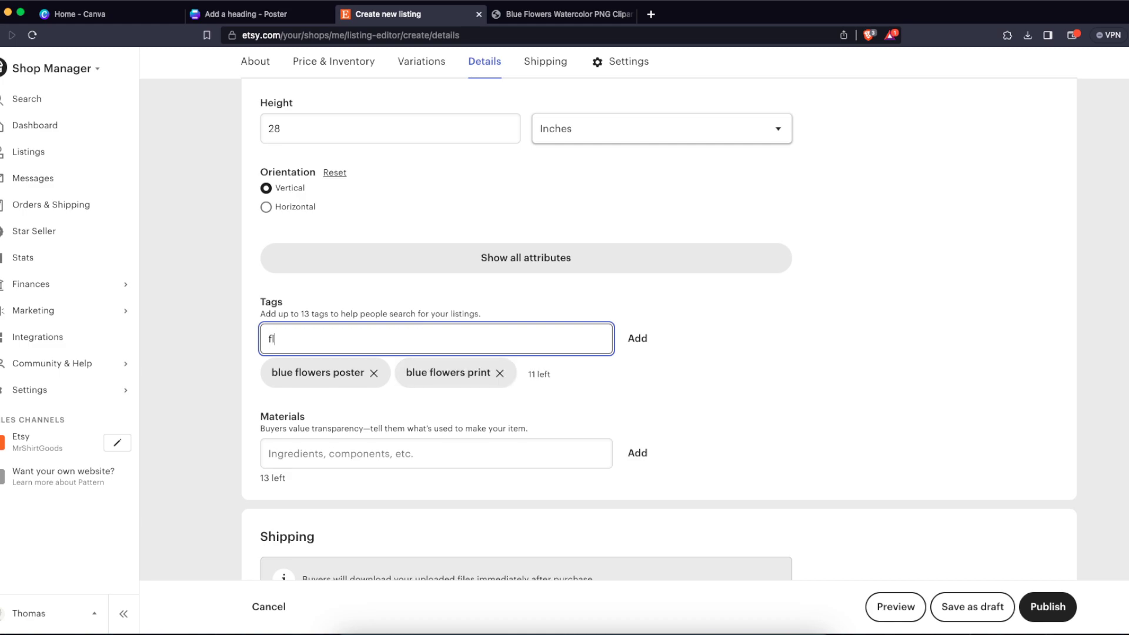
type("oral print art")
key("Return")
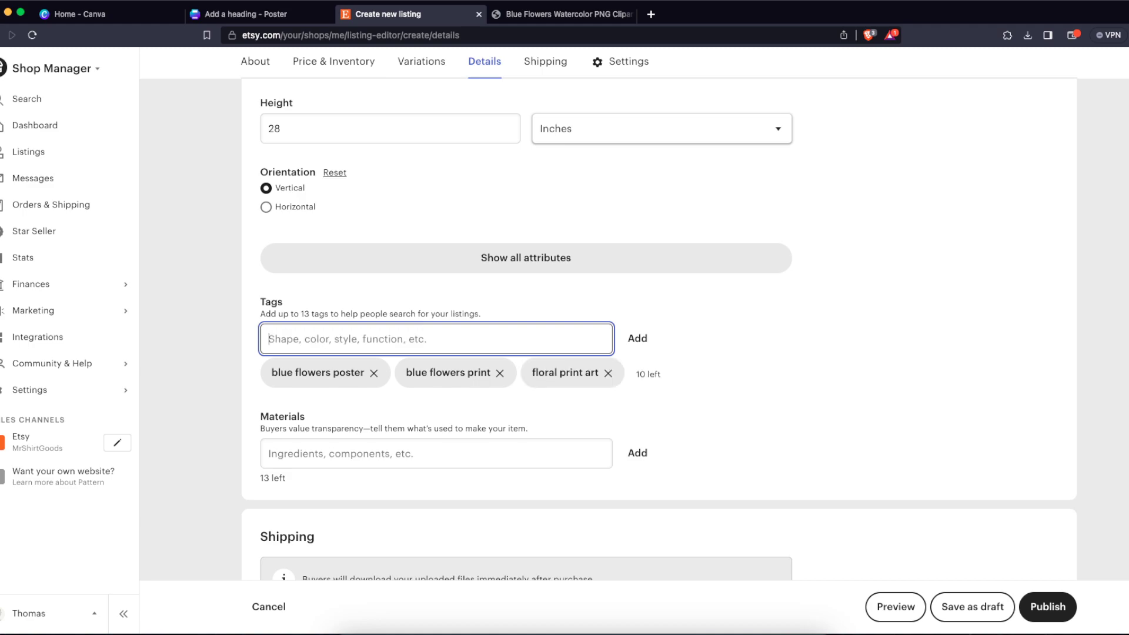
Step: Add the tag "flowers wall poster" to the listing
type("flowers wall pape")
key("BackSpace")
key("BackSpace")
key("BackSpace")
type("oster")
key("Return")
Step: Add the tag "digital poster" to the listing, dropping the extra word "flowers" before it
type("digital")
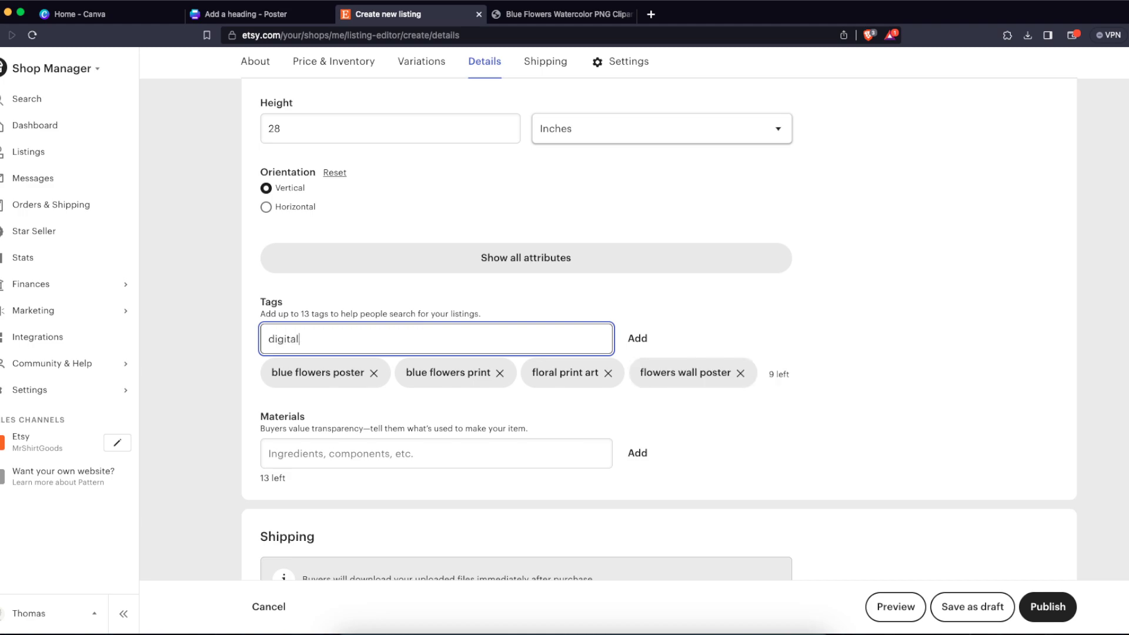
type(" poster")
left_click(269, 339)
type("flowers")
key("BackSpace")
key("BackSpace")
key("BackSpace")
key("BackSpace")
key("BackSpace")
key("BackSpace")
key("BackSpace")
key("BackSpace")
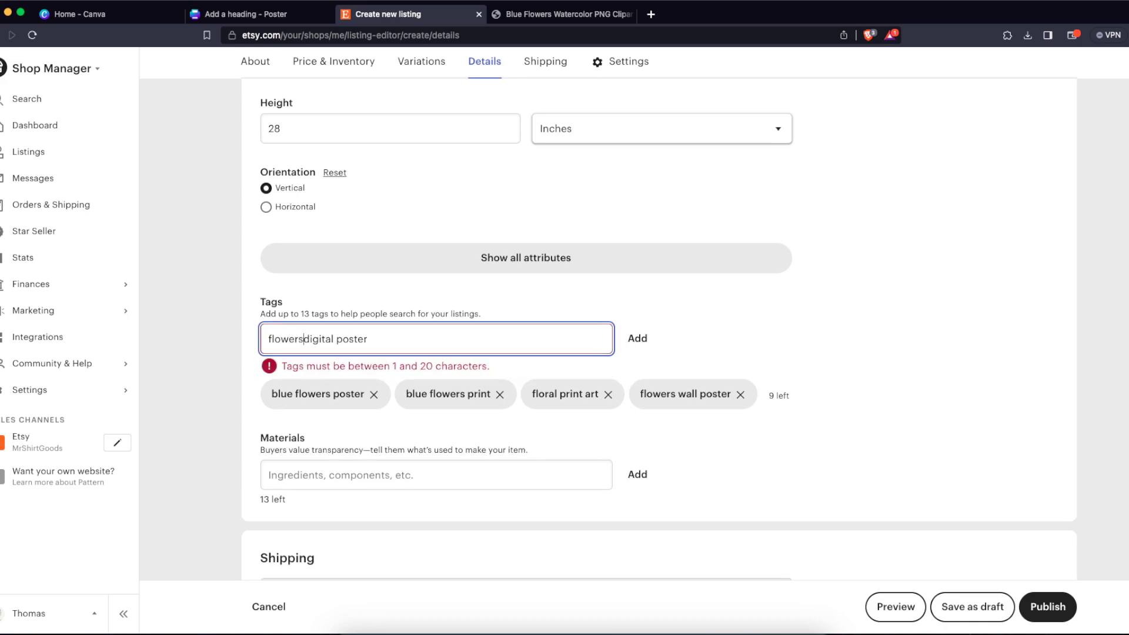
key("Return")
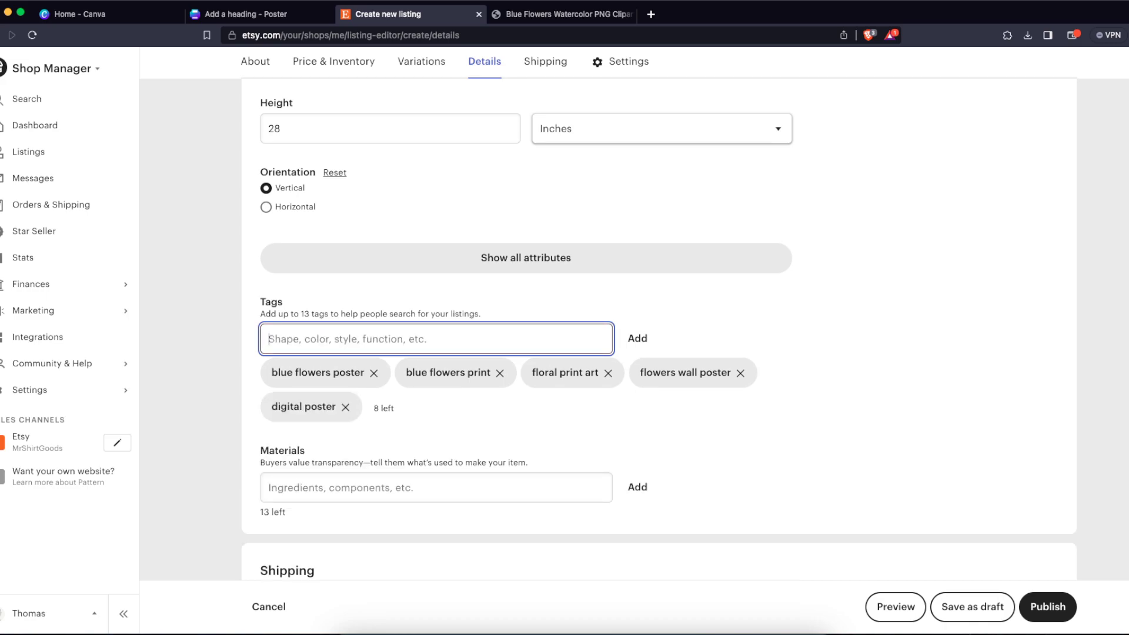
Step: Review the listing's remaining tag allowance, shipping information, returns and exchanges policy, and shop section choices
left_click_drag(439, 417, 330, 407)
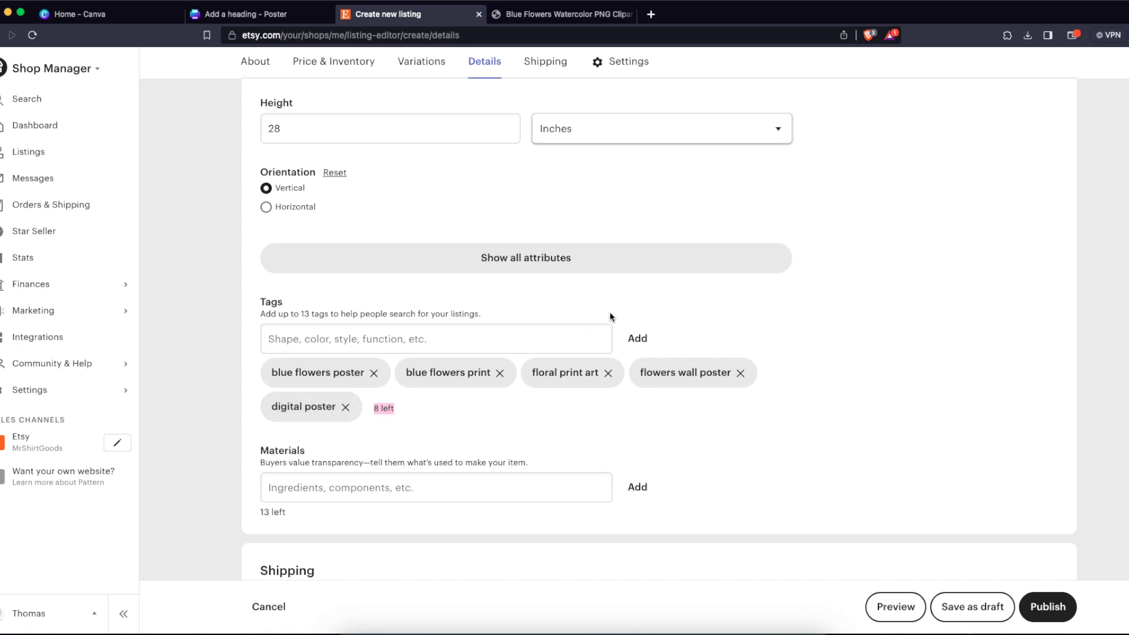
left_click(355, 313)
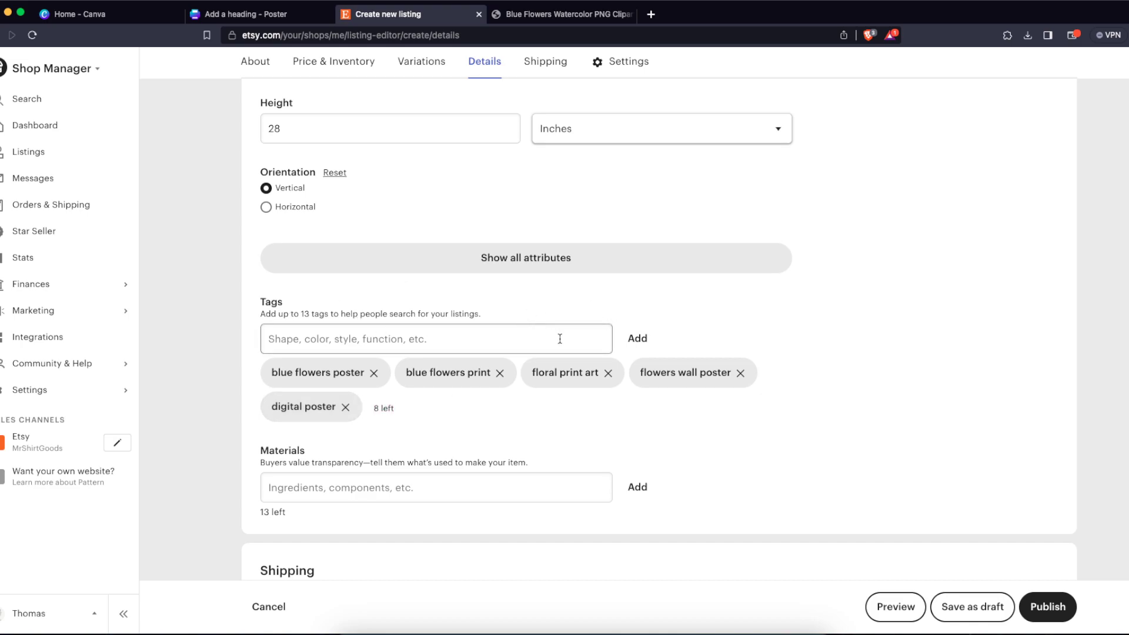
scroll(559, 335, "down", 6)
scroll(589, 401, "down", 3)
scroll(588, 401, "up", 3)
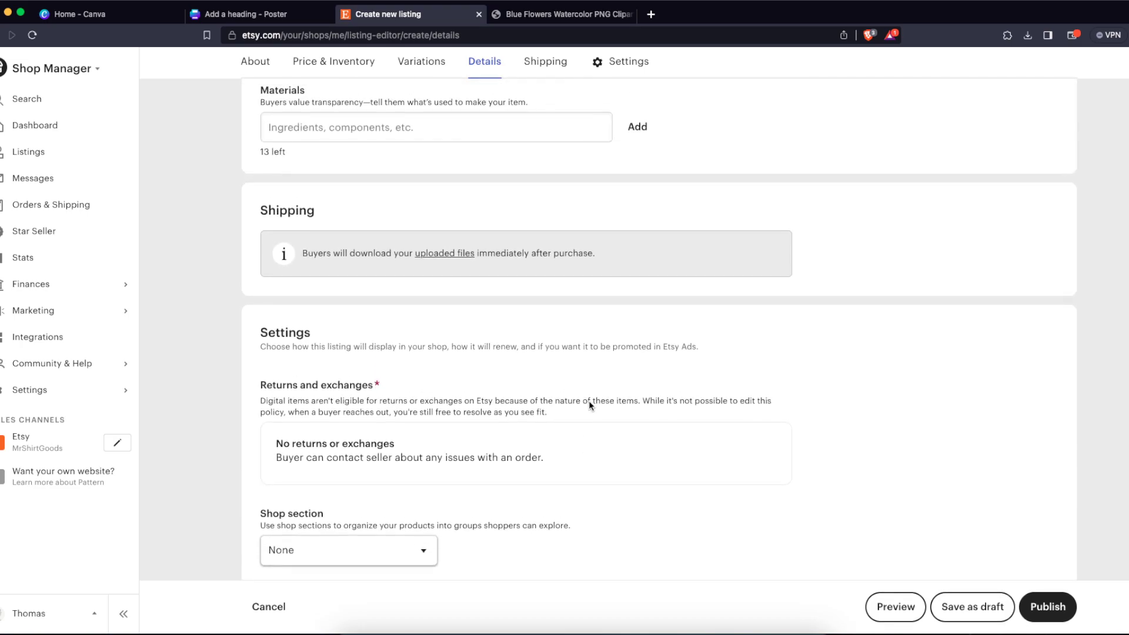
scroll(588, 401, "down", 3)
scroll(578, 399, "up", 1)
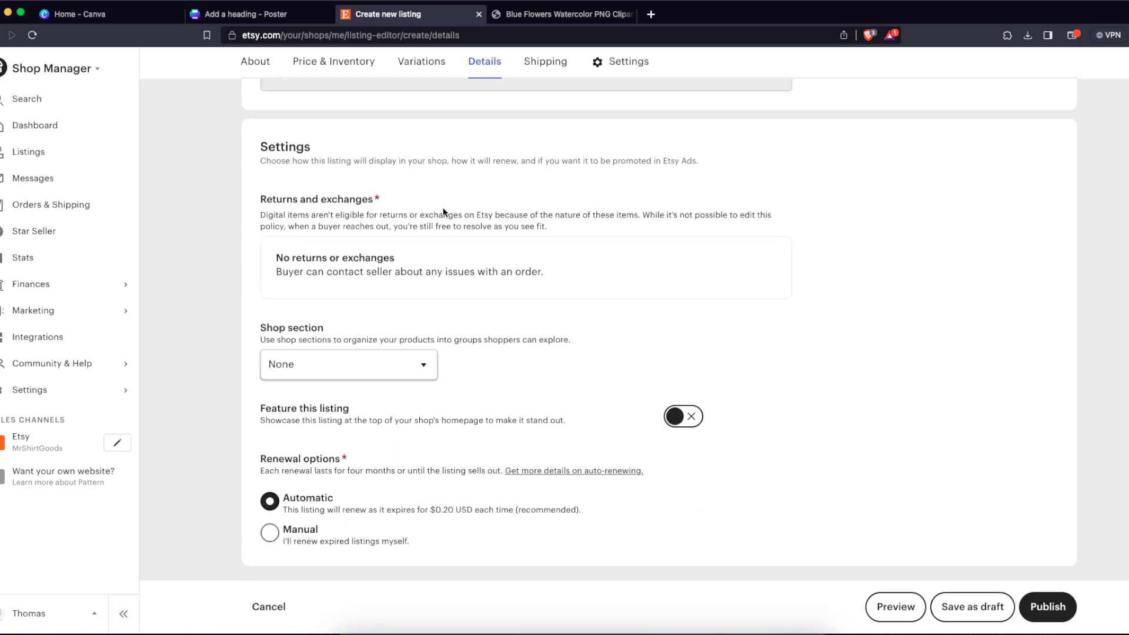
left_click_drag(309, 255, 538, 280)
left_click(478, 271)
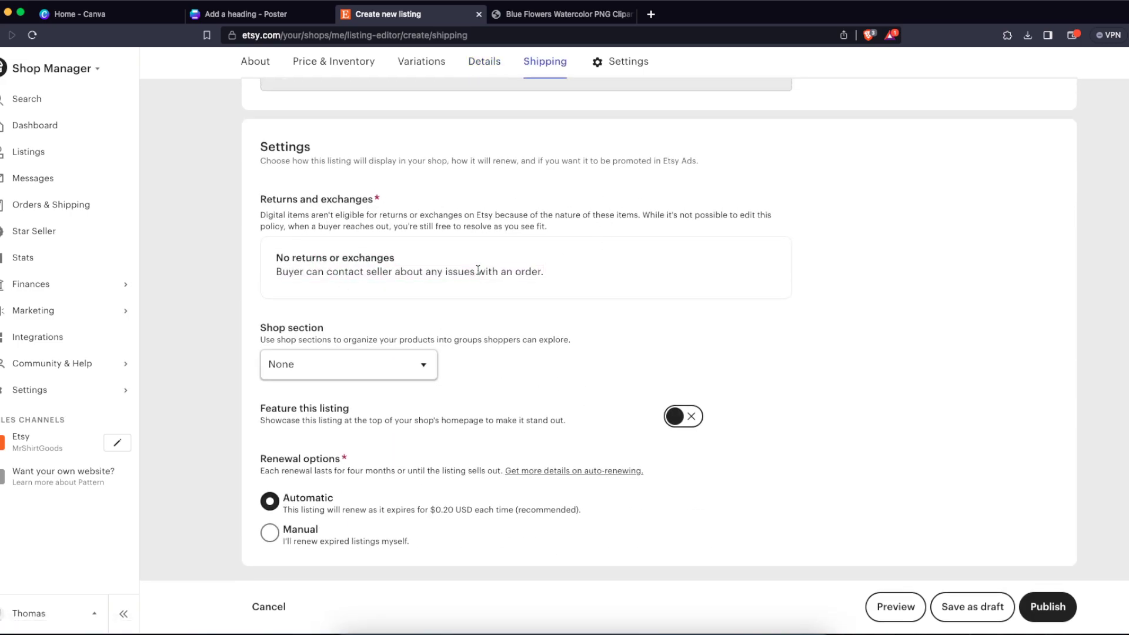
left_click(383, 363)
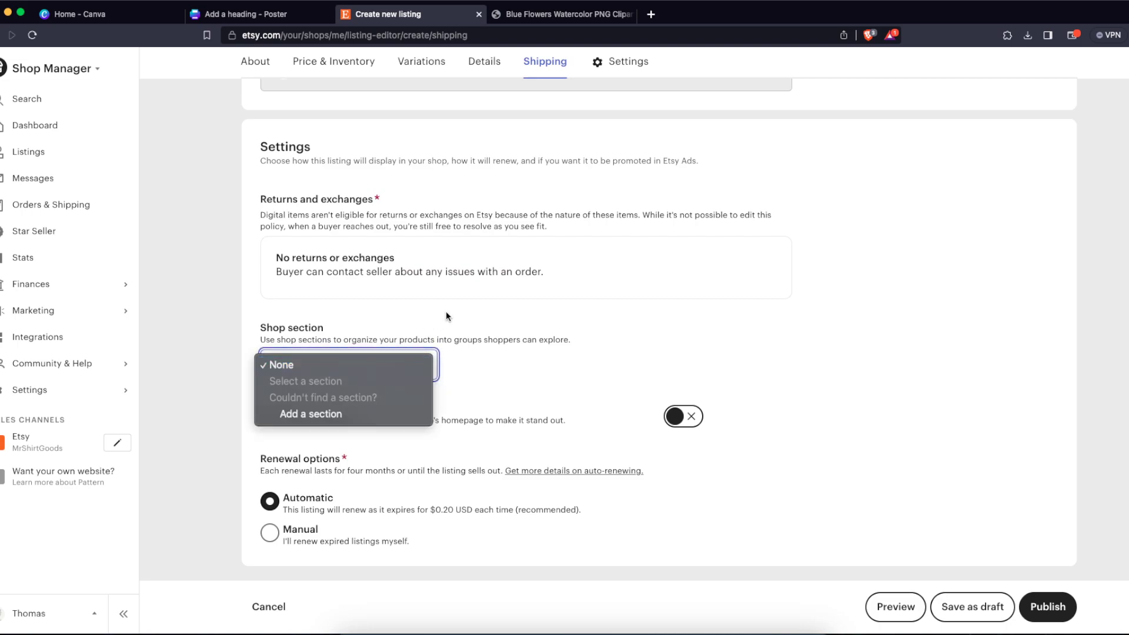
left_click(436, 344)
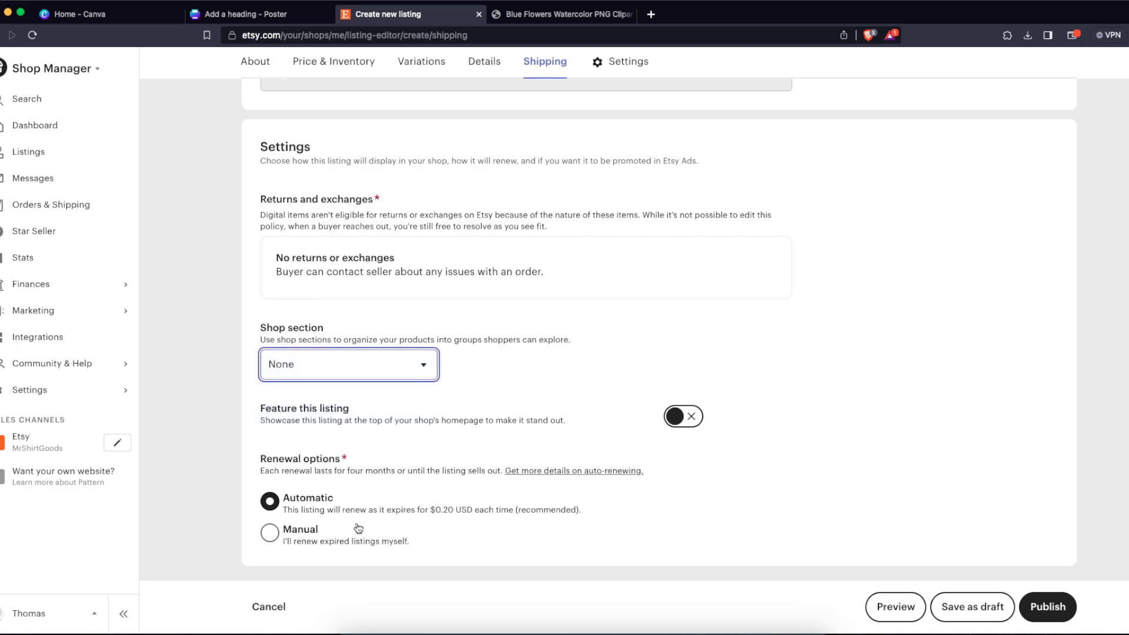
Step: Set the listing's renewal option to Manual
left_click(304, 463)
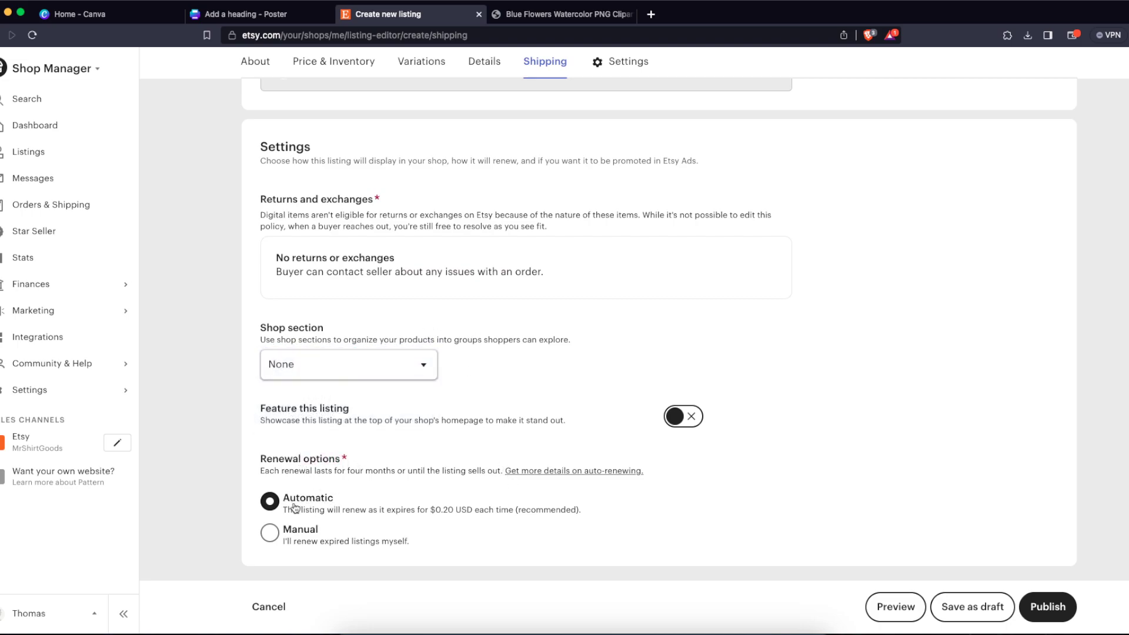
left_click(286, 542)
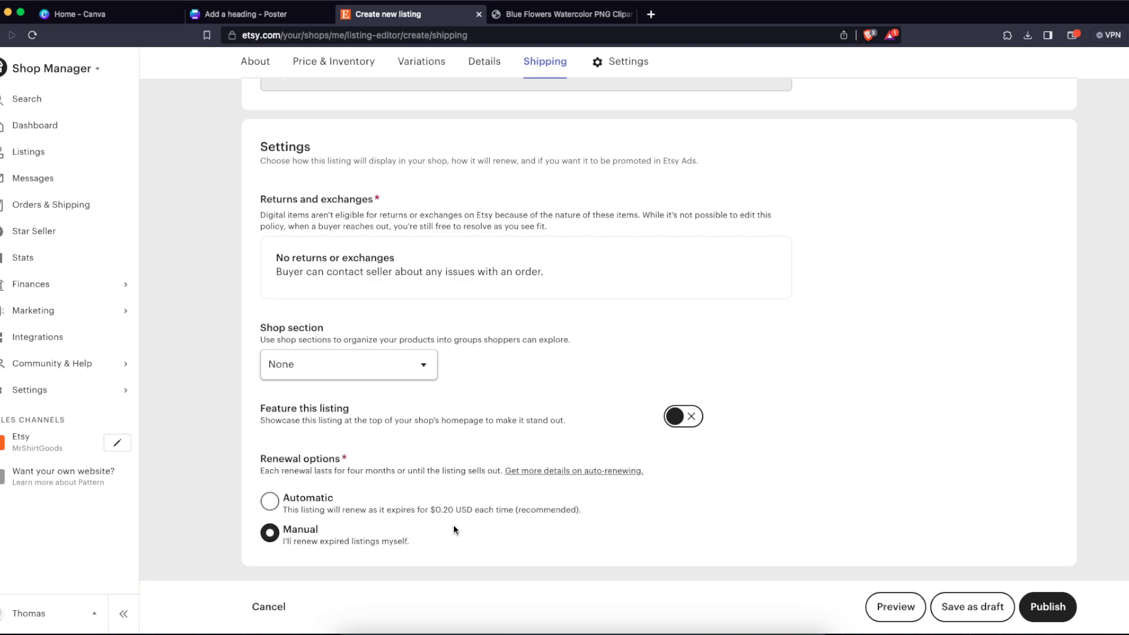
left_click(334, 504)
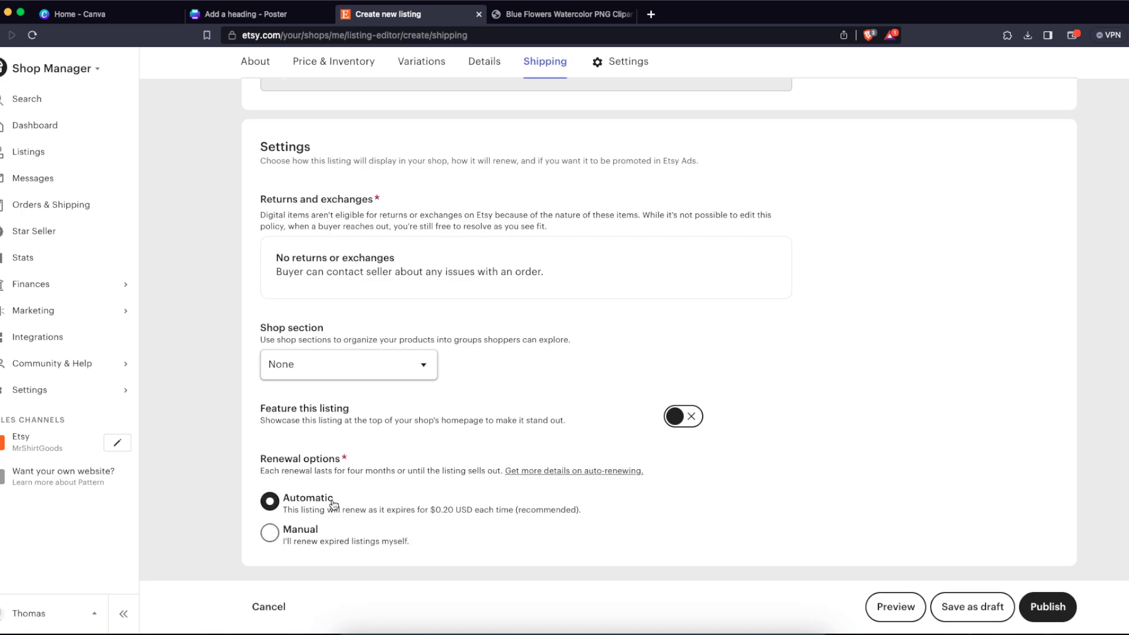
left_click(297, 533)
Step: Review the listing's core details, category, digital file, description field, photo area and title
scroll(855, 357, "up", 15)
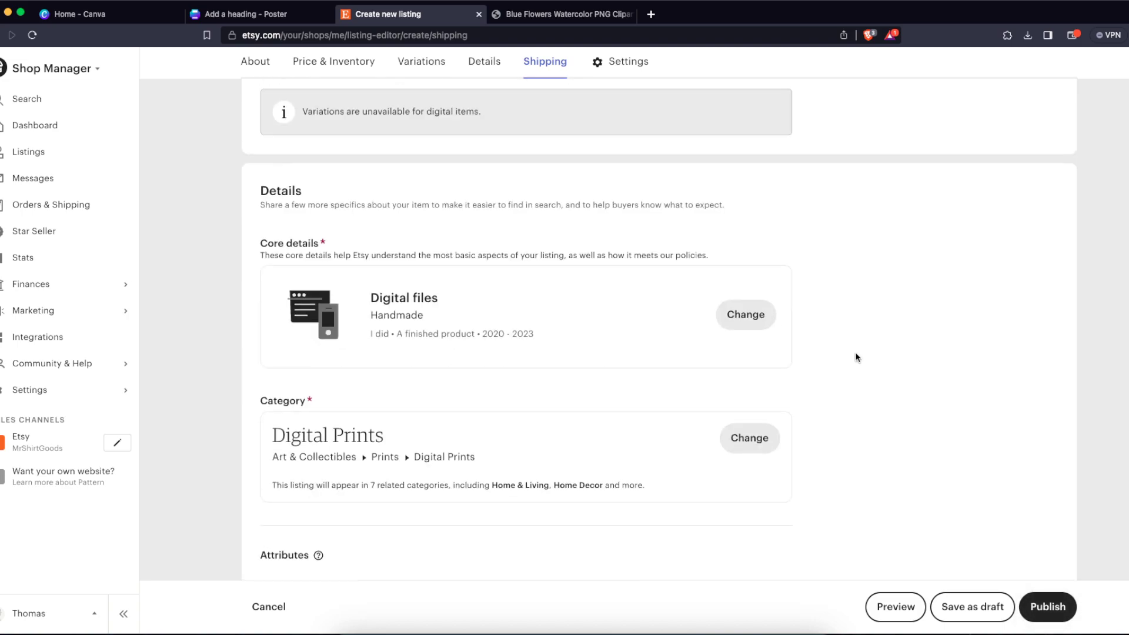
scroll(855, 352, "up", 6)
scroll(855, 351, "down", 7)
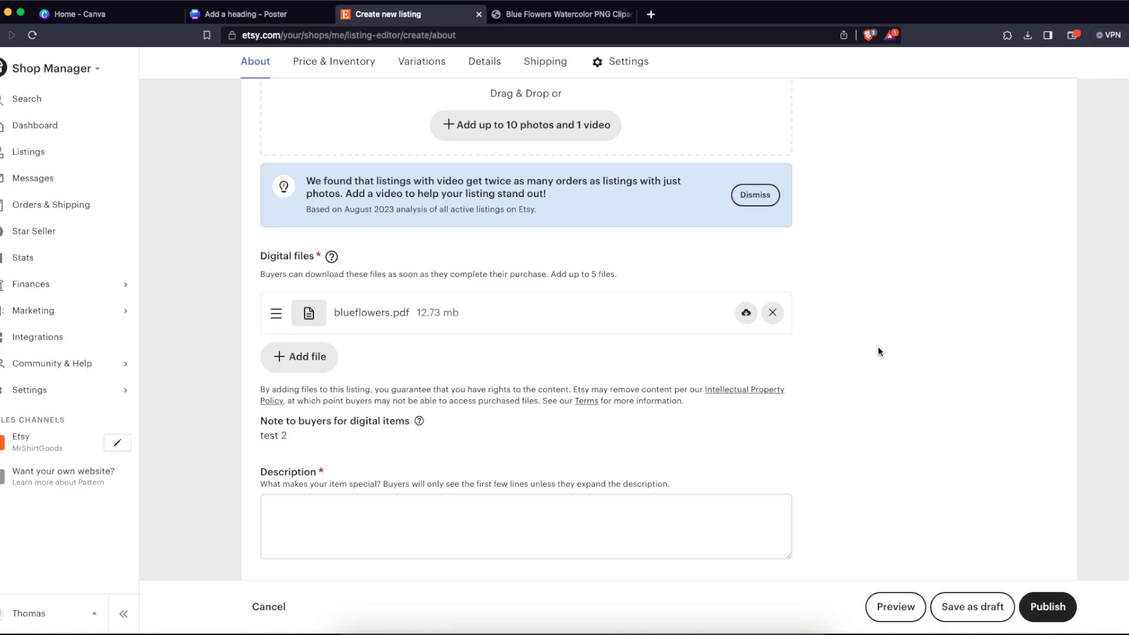
scroll(877, 347, "up", 3)
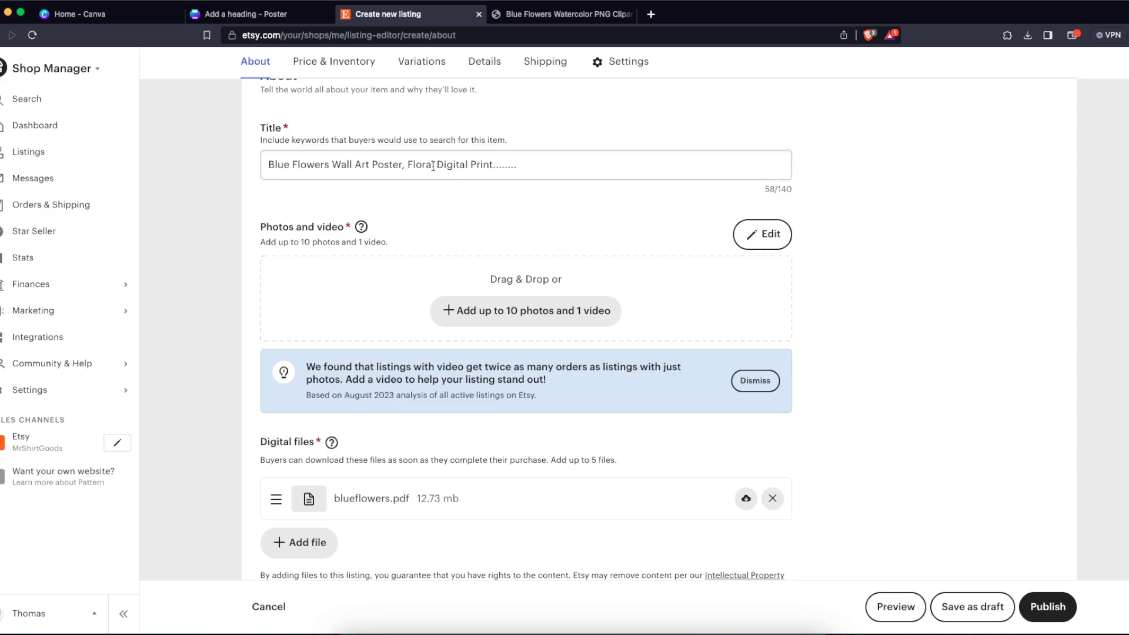
mouse_move(283, 165)
left_mouse_down()
mouse_move(397, 165)
mouse_move(266, 160)
left_mouse_up()
left_click(846, 188)
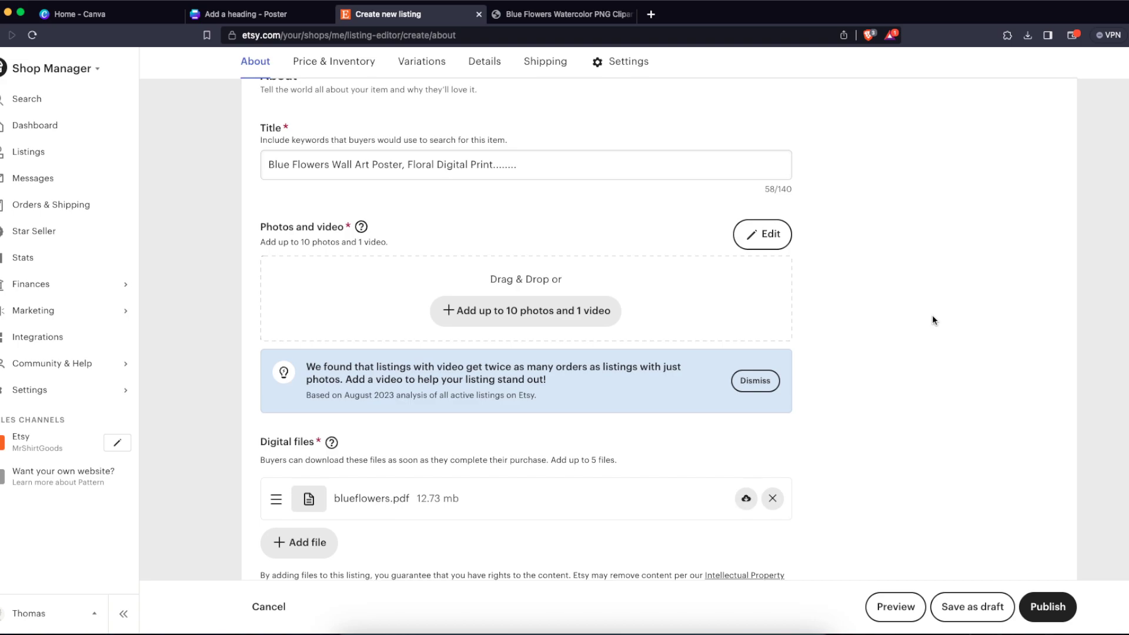